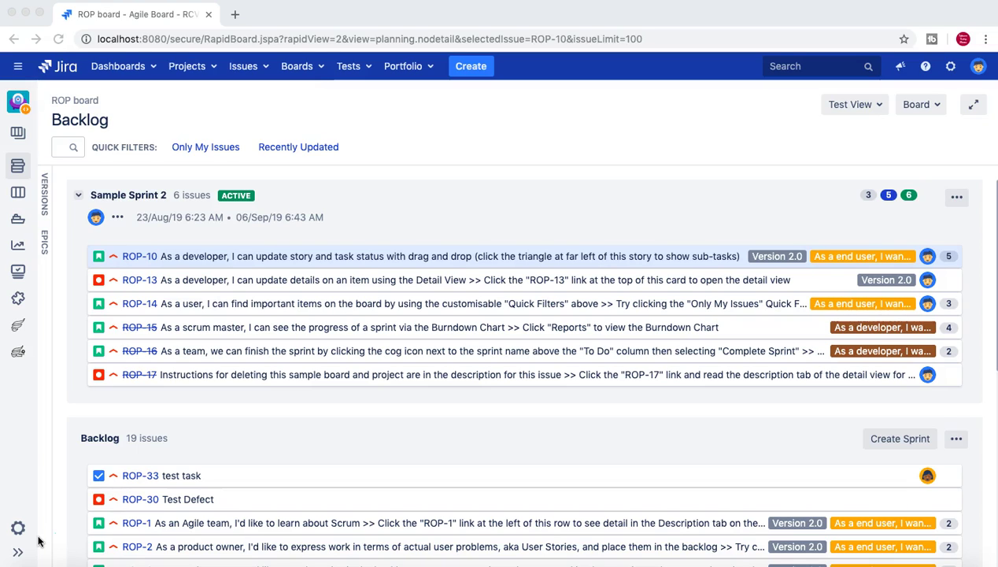
Step: Open the Issues section of Jira administration and confirm administrator access with the account password
click(587, 123)
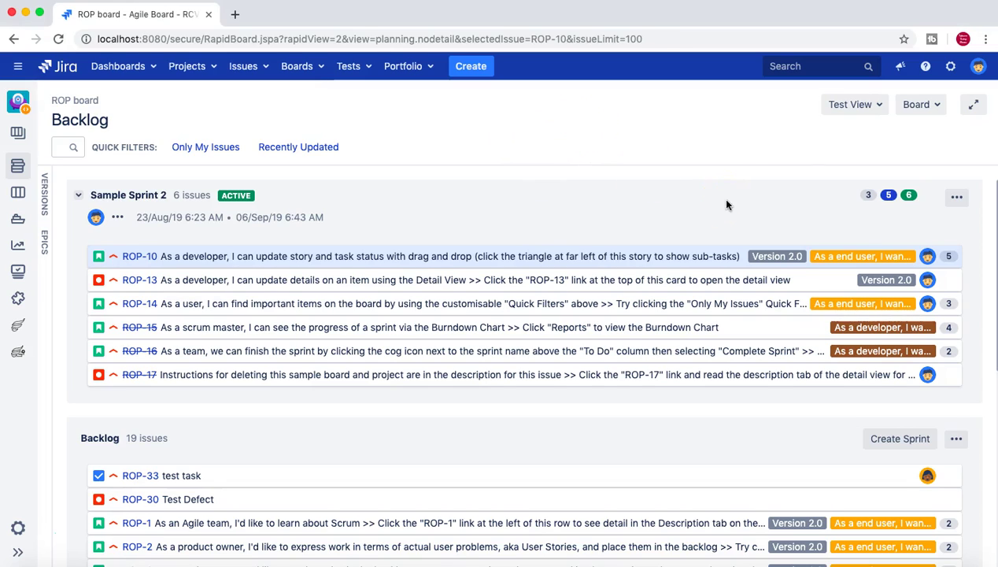
click(951, 69)
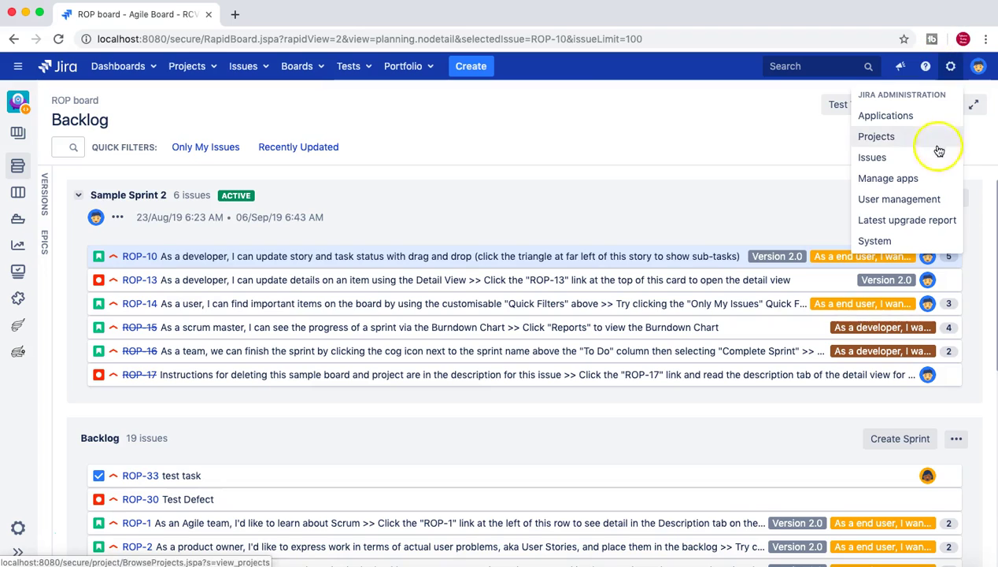
click(951, 70)
click(951, 69)
click(903, 172)
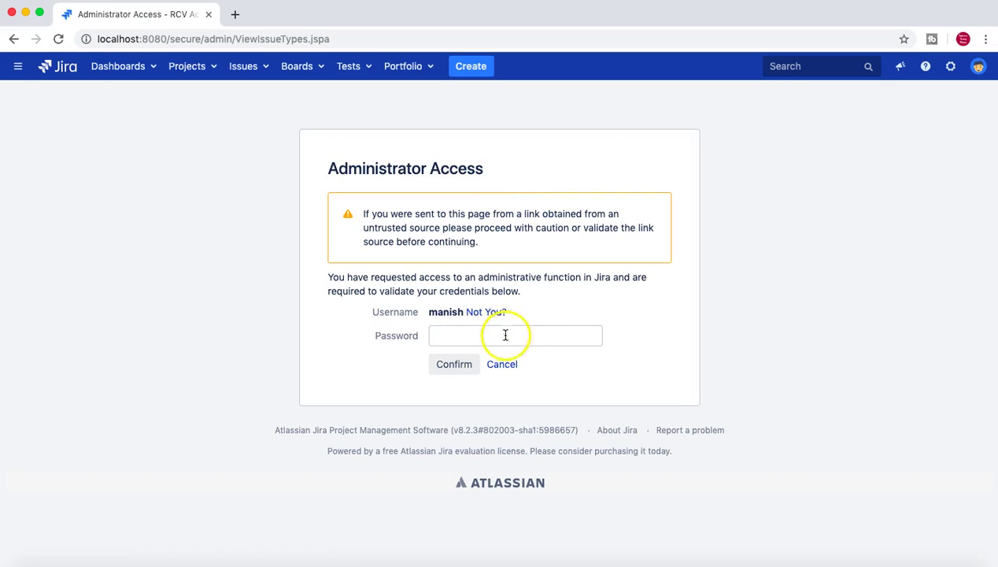
click(508, 337)
text(•••••••)
text(•••)
key(Return)
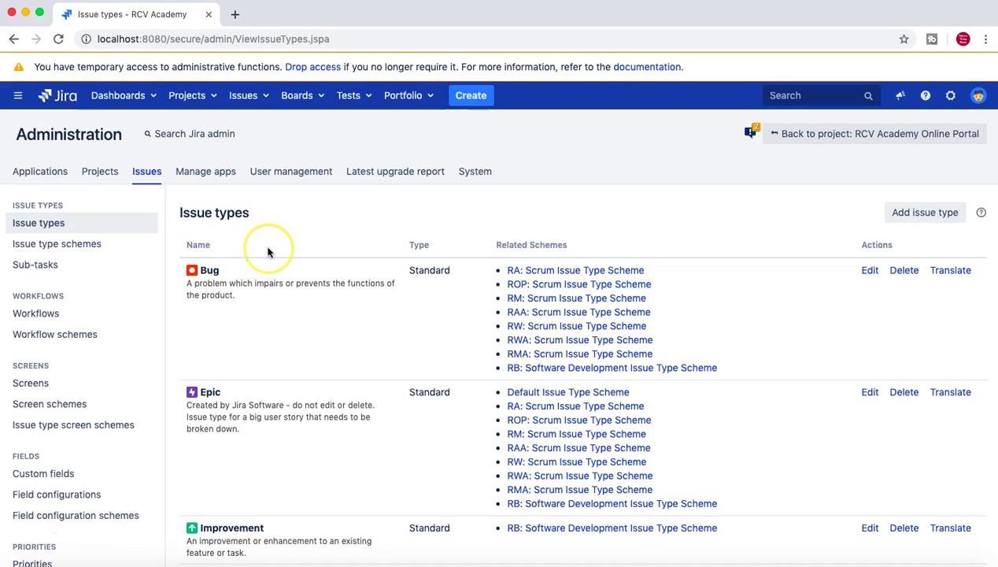
Step: Open the Workflows list in the issue administration and locate the RCV custom workflow among the active workflows
scroll(267, 250, down, 2)
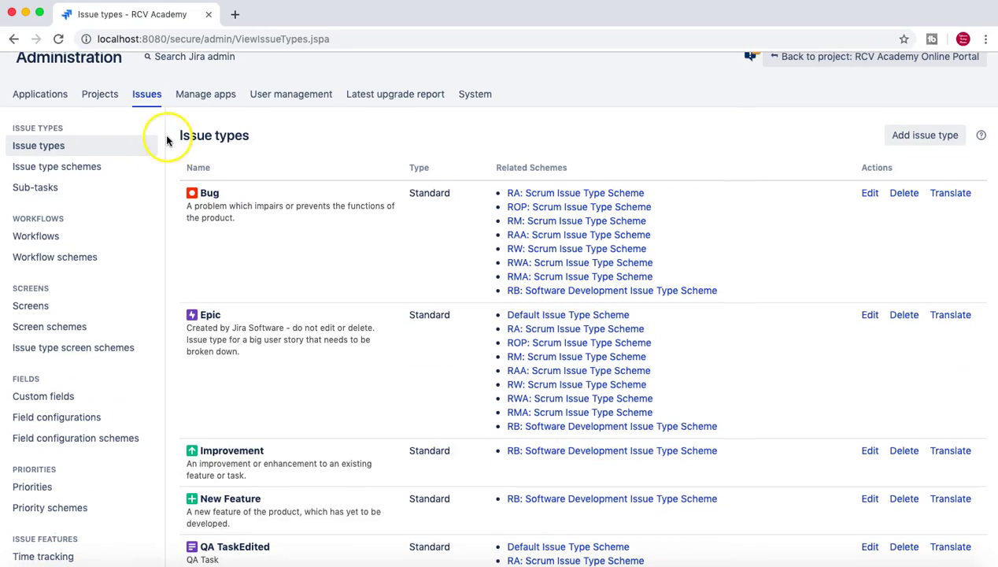
scroll(166, 140, up, 2)
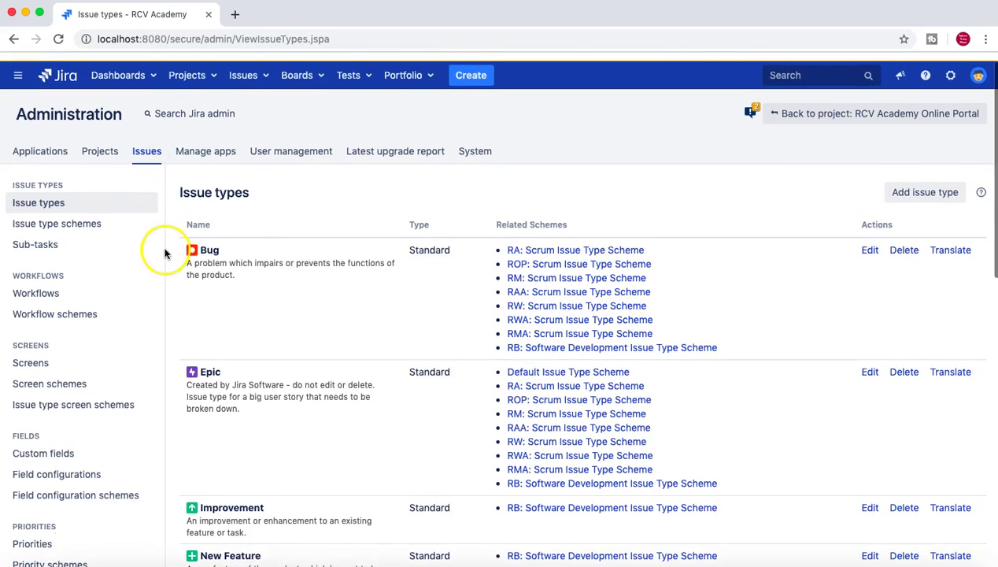
drag(9, 296, 63, 295)
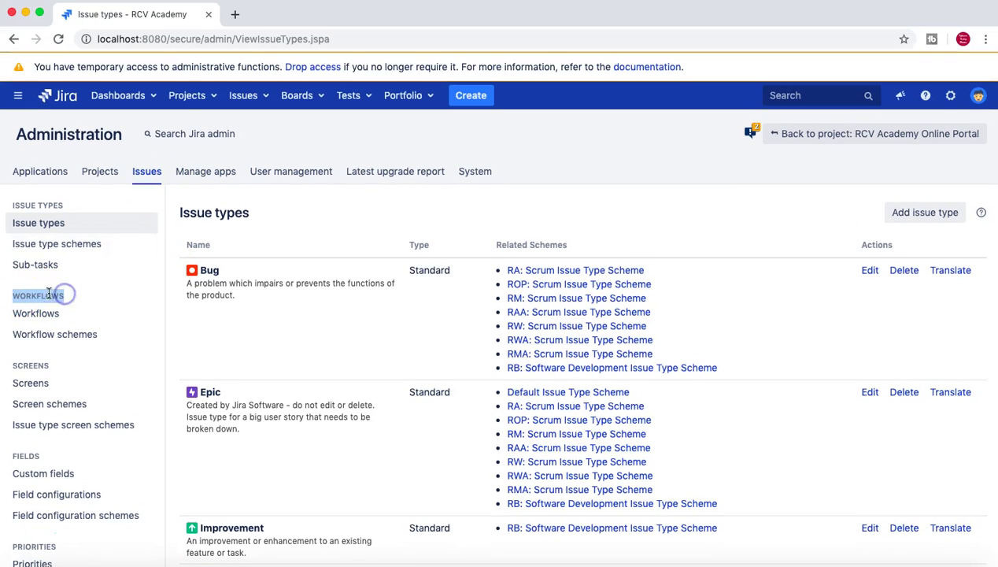
click(41, 295)
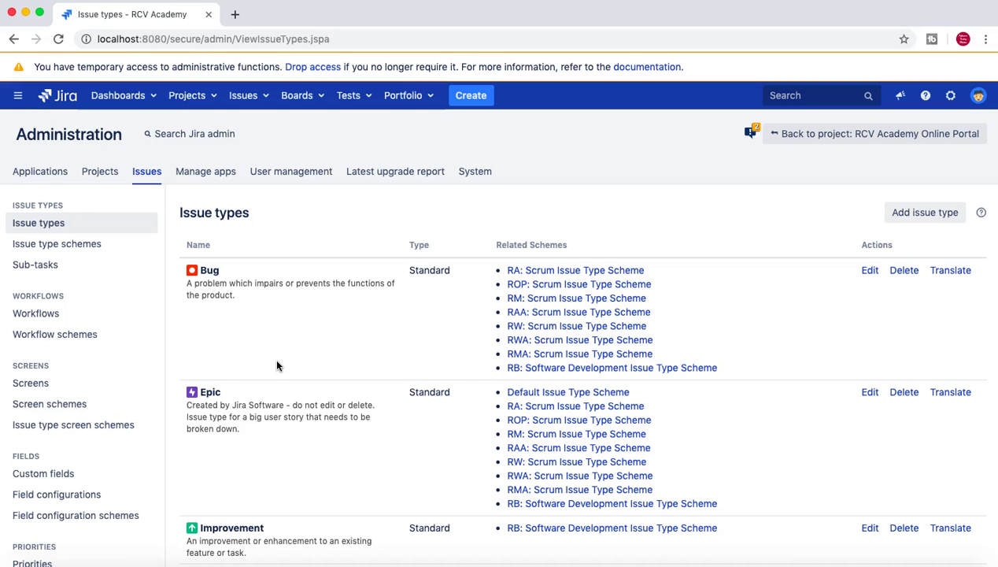
click(59, 314)
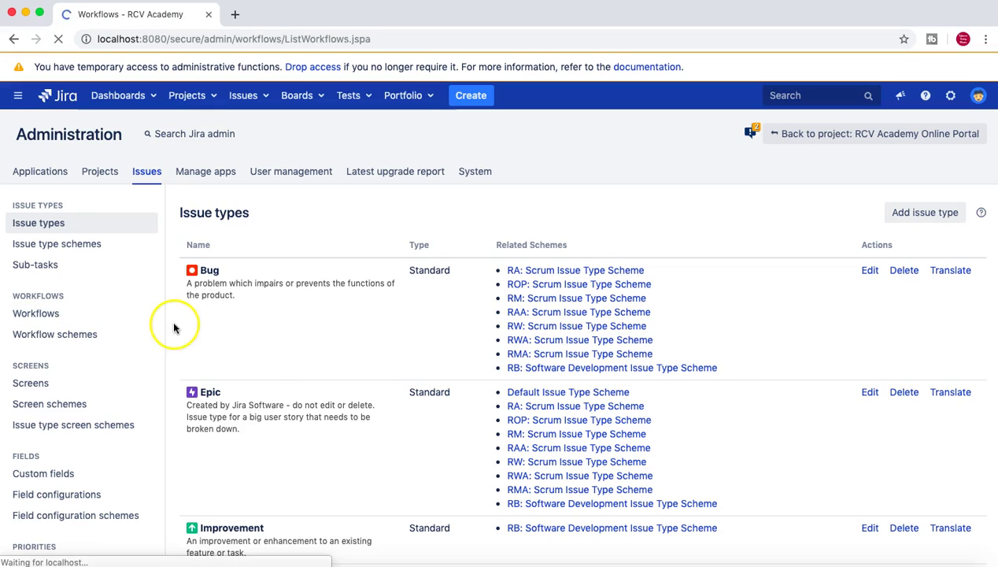
scroll(448, 350, down, 2)
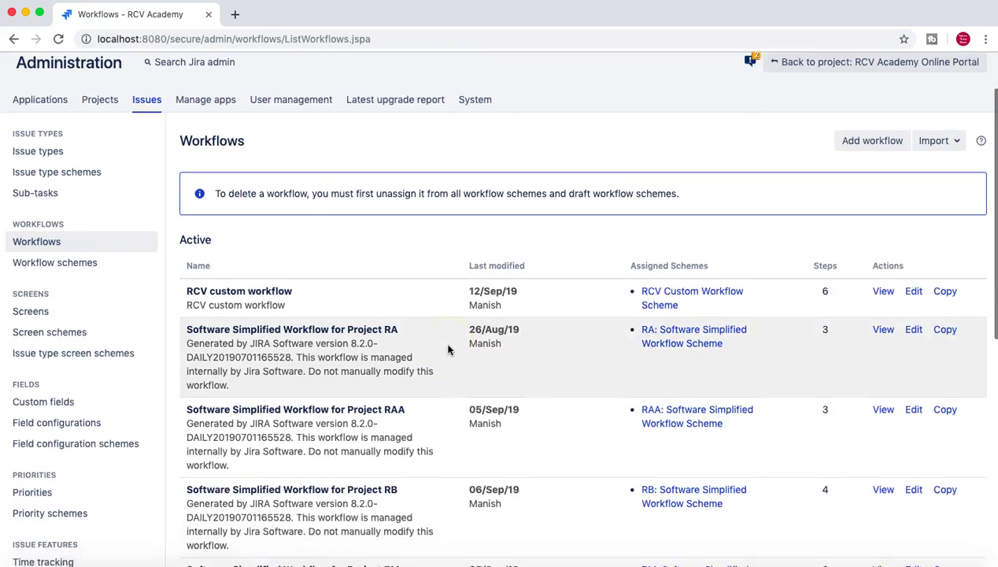
drag(226, 303, 318, 306)
click(317, 306)
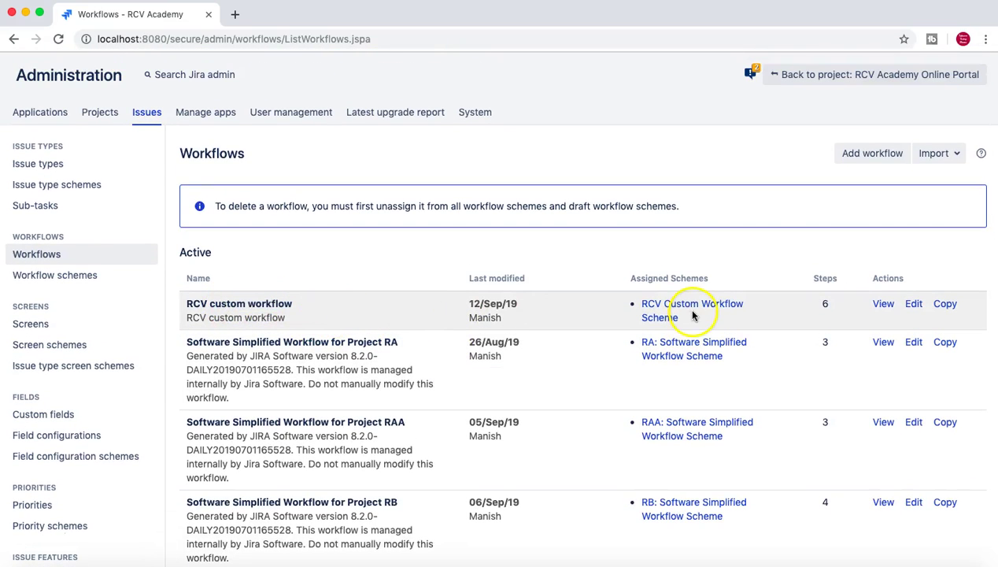
Step: View the RCV custom workflow and examine the statuses and transitions in its diagram
click(883, 305)
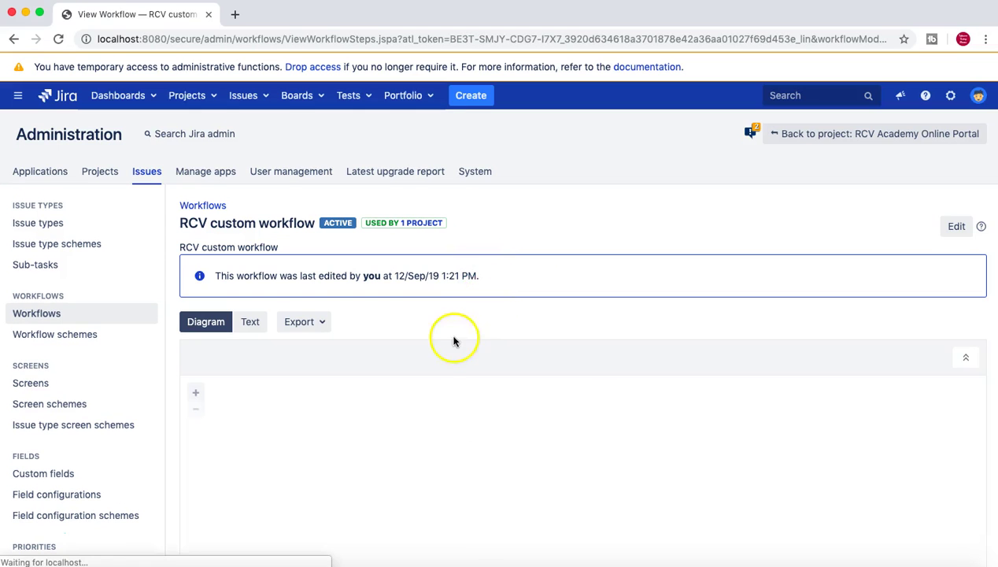
scroll(580, 368, down, 2)
scroll(581, 368, down, 2)
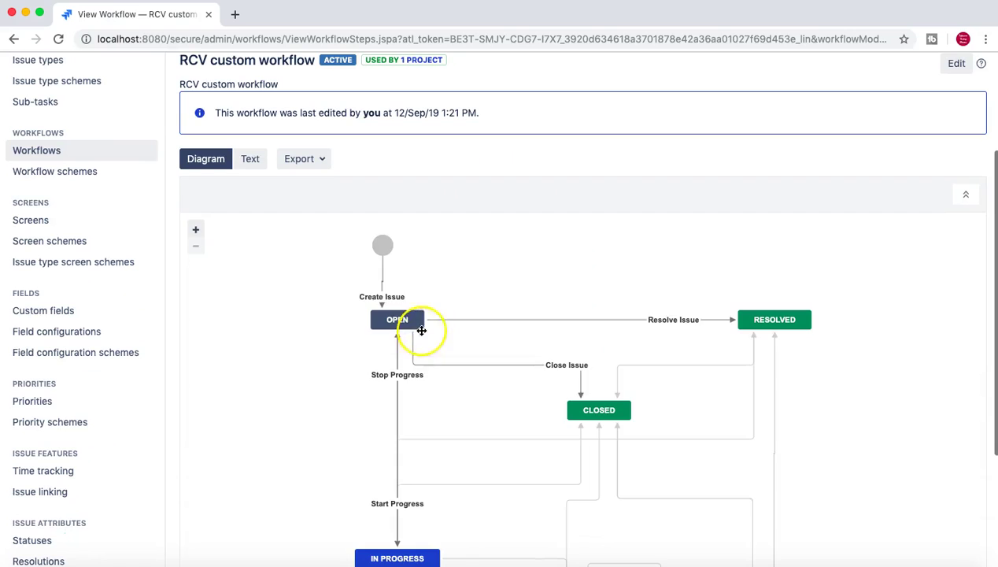
scroll(454, 250, down, 2)
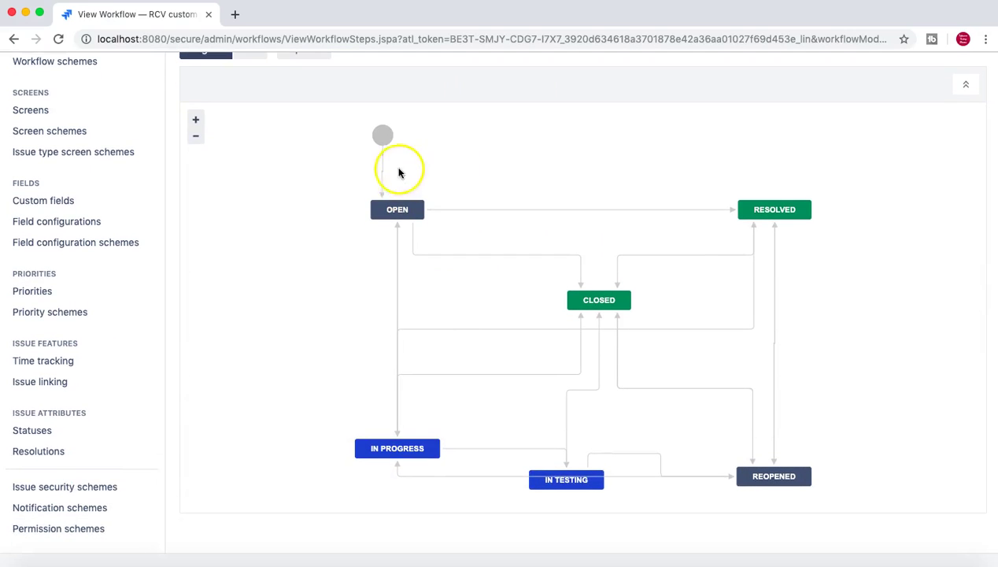
scroll(383, 162, up, 2)
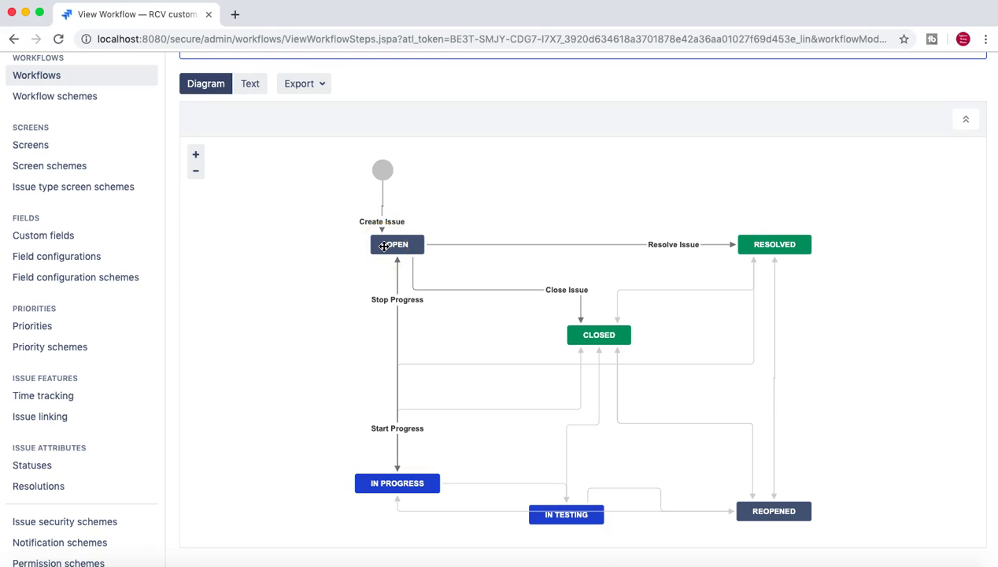
scroll(383, 245, up, 3)
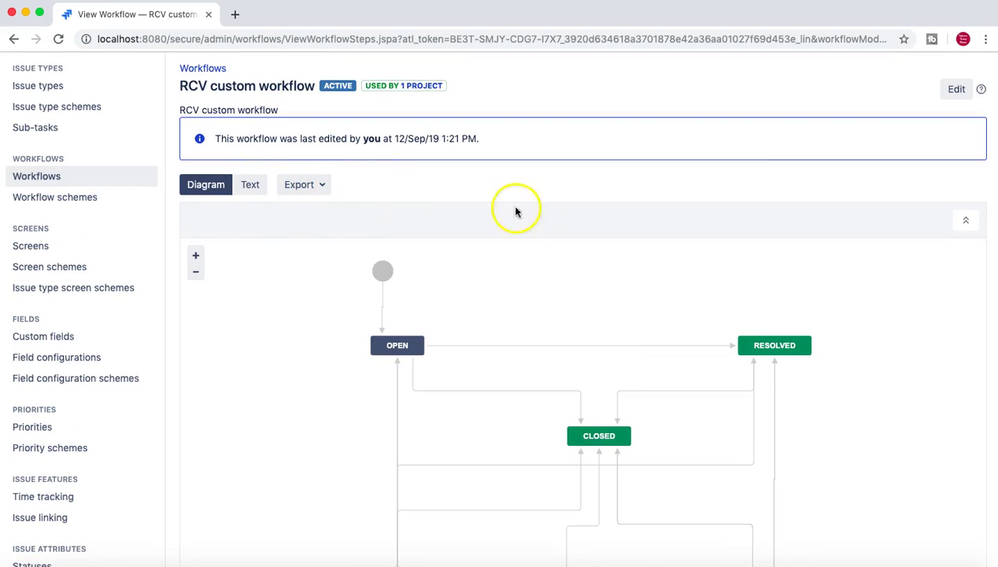
Step: Open the RCV custom workflow for editing and show the transition labels to review the diagram
click(957, 89)
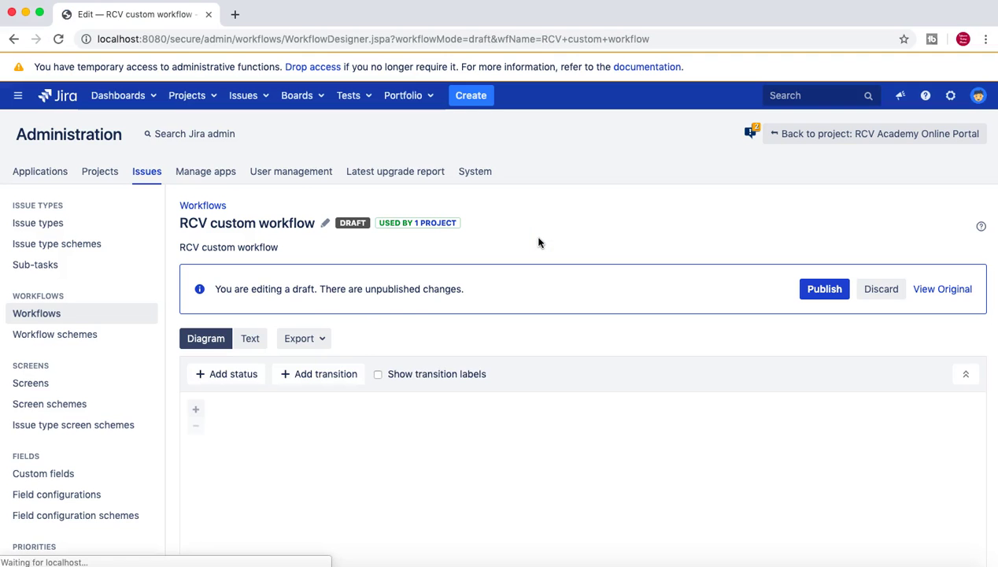
scroll(430, 351, down, 4)
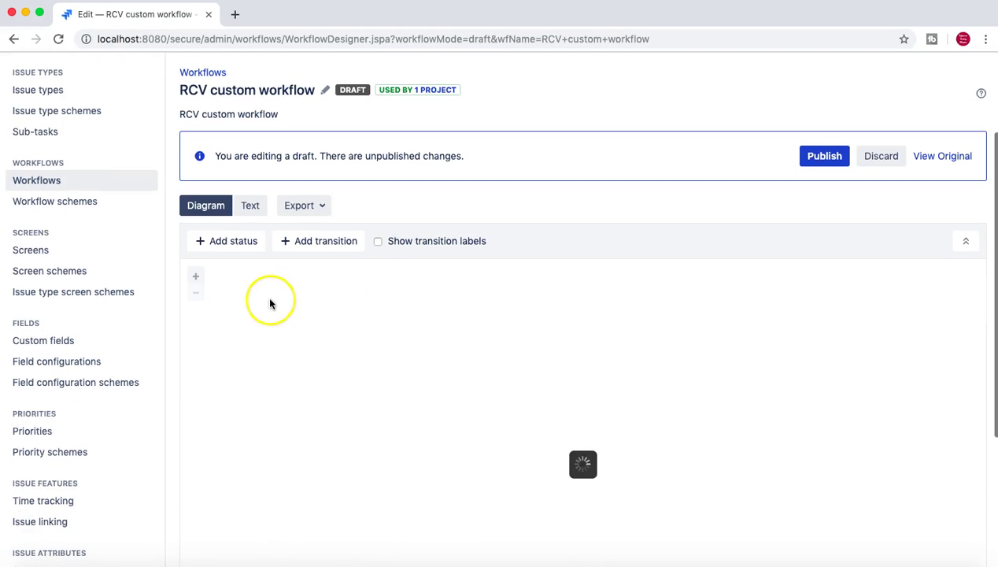
scroll(273, 348, down, 1)
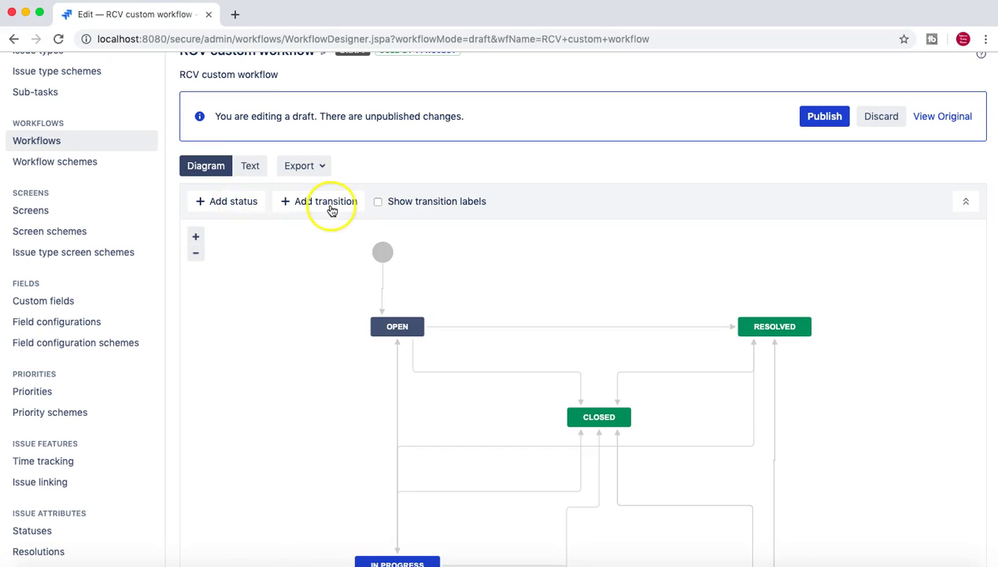
click(377, 202)
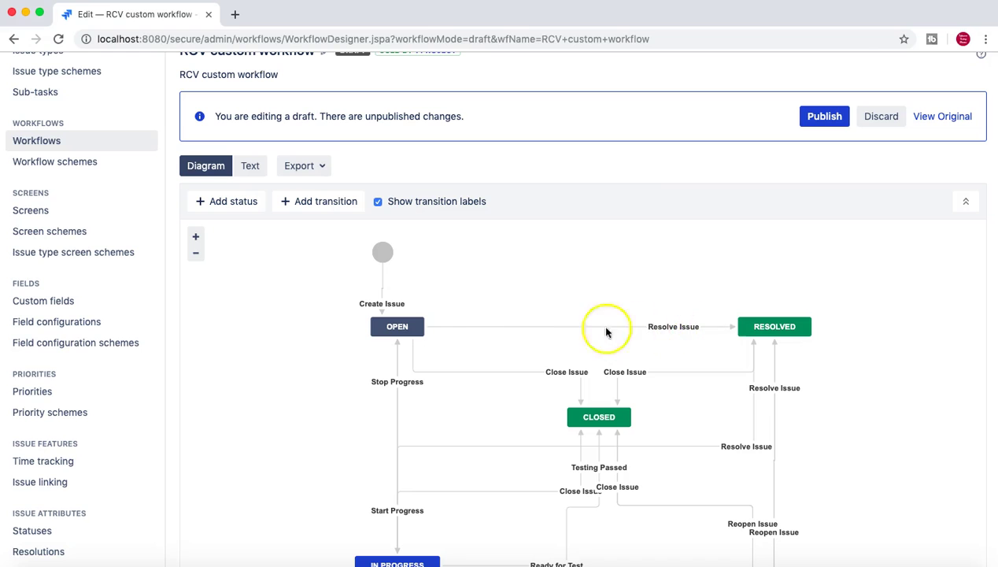
scroll(666, 327, down, 2)
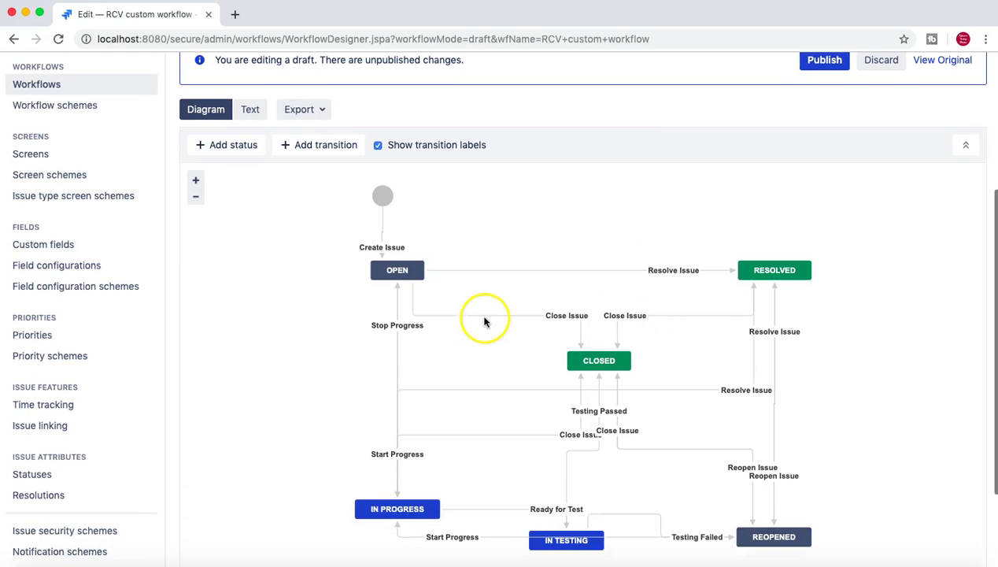
scroll(472, 313, up, 3)
scroll(541, 307, down, 2)
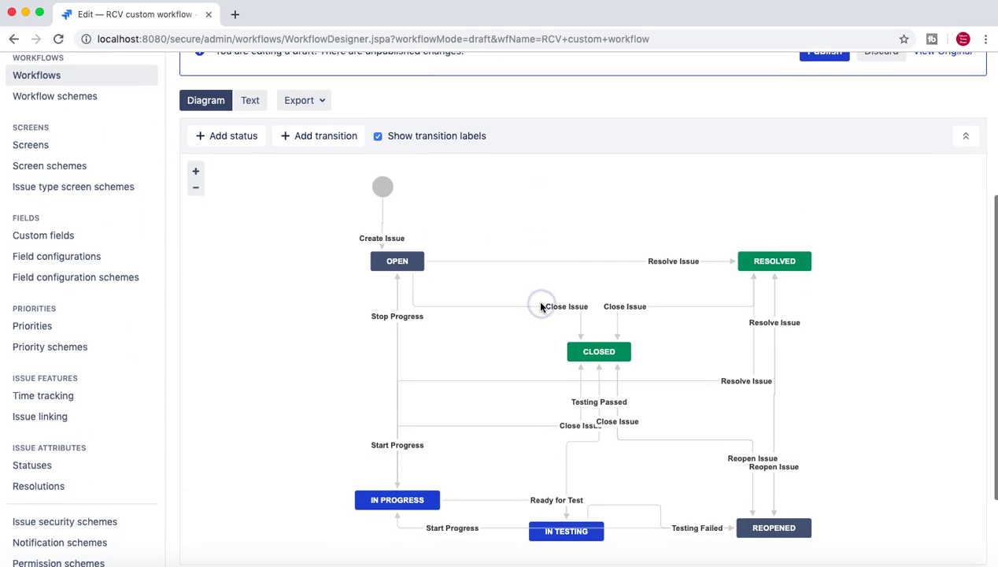
scroll(541, 307, up, 2)
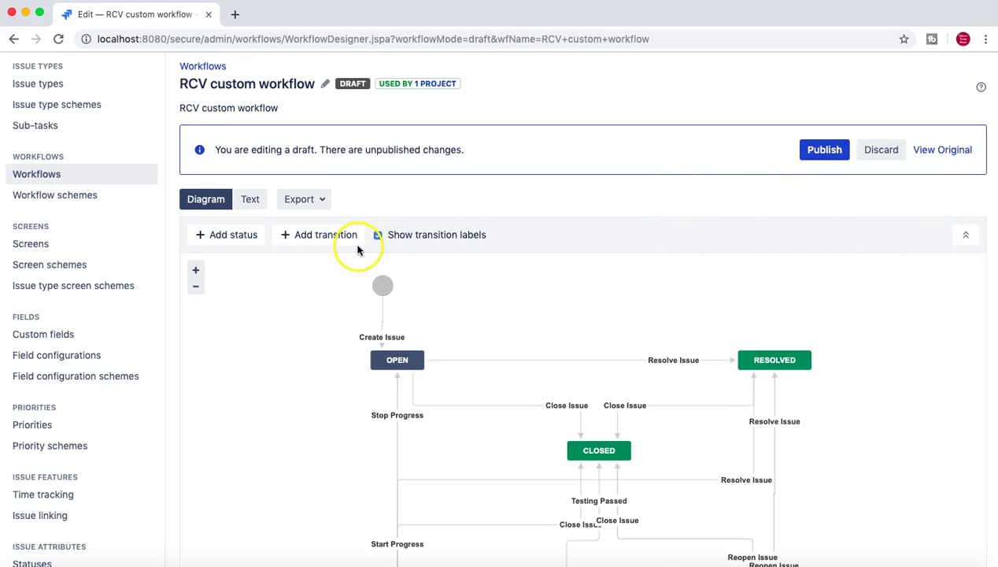
Step: Return to the workflows list and add a new workflow with "RCV JIRA Workflow Tutorial" as both name and description
click(90, 174)
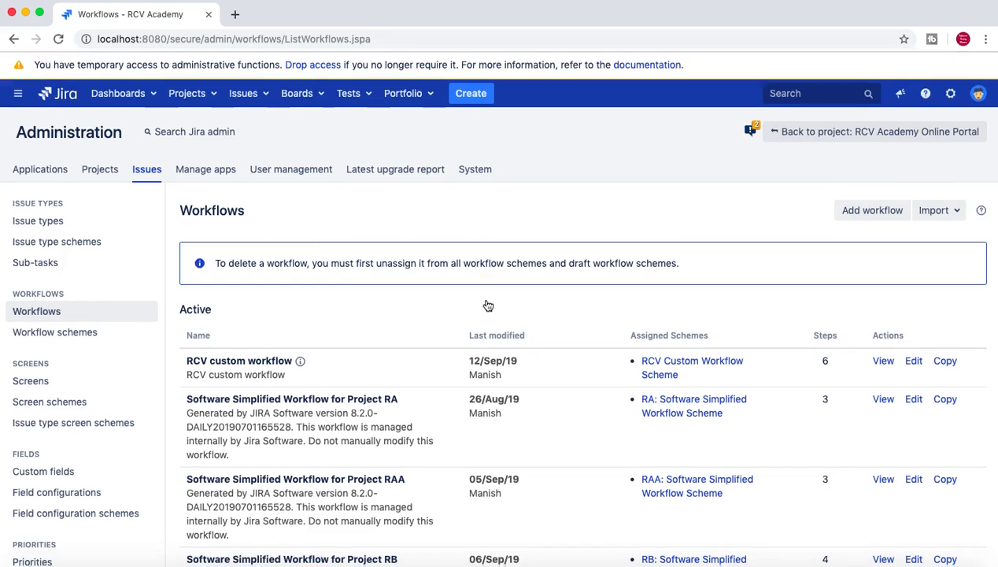
scroll(486, 303, down, 2)
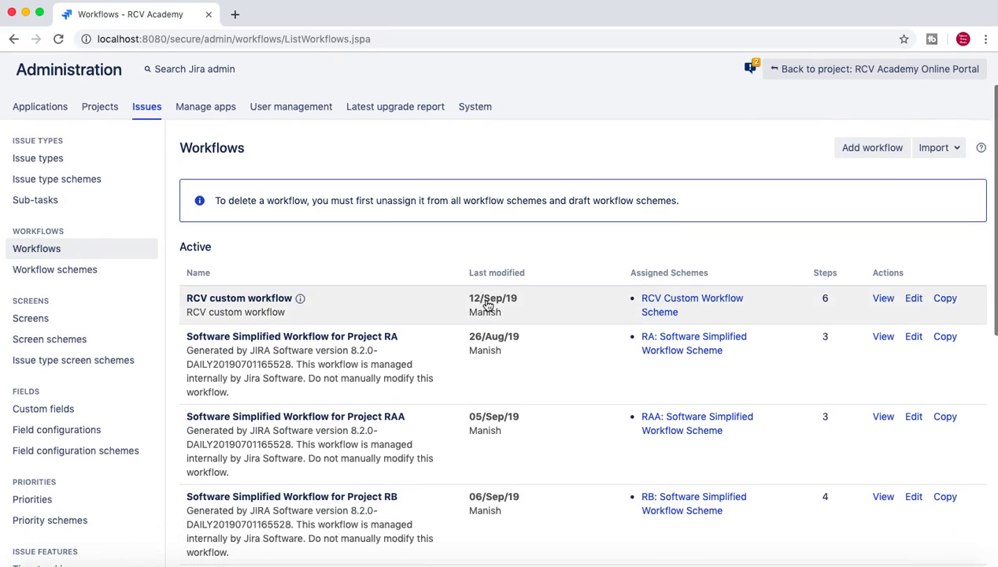
click(52, 259)
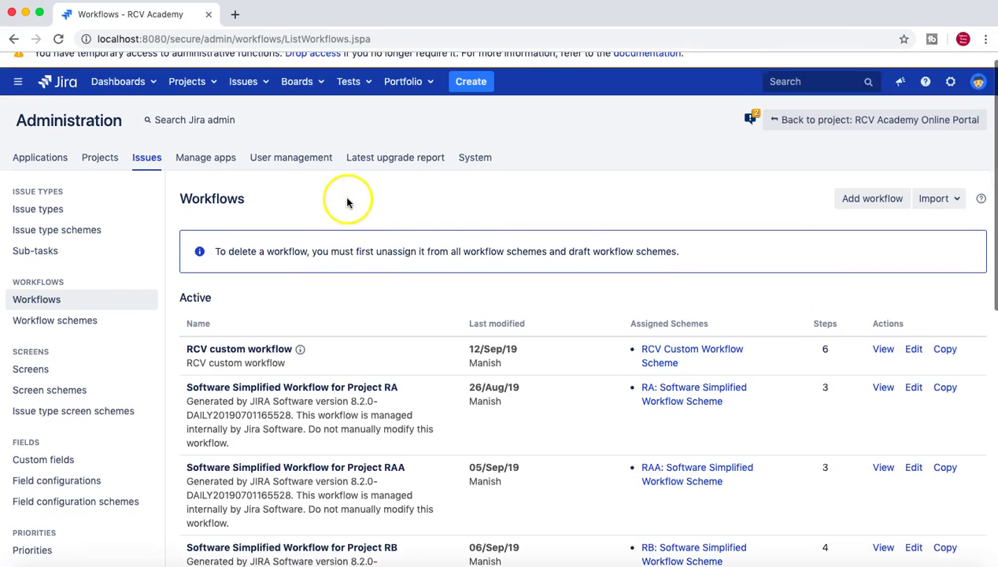
click(871, 205)
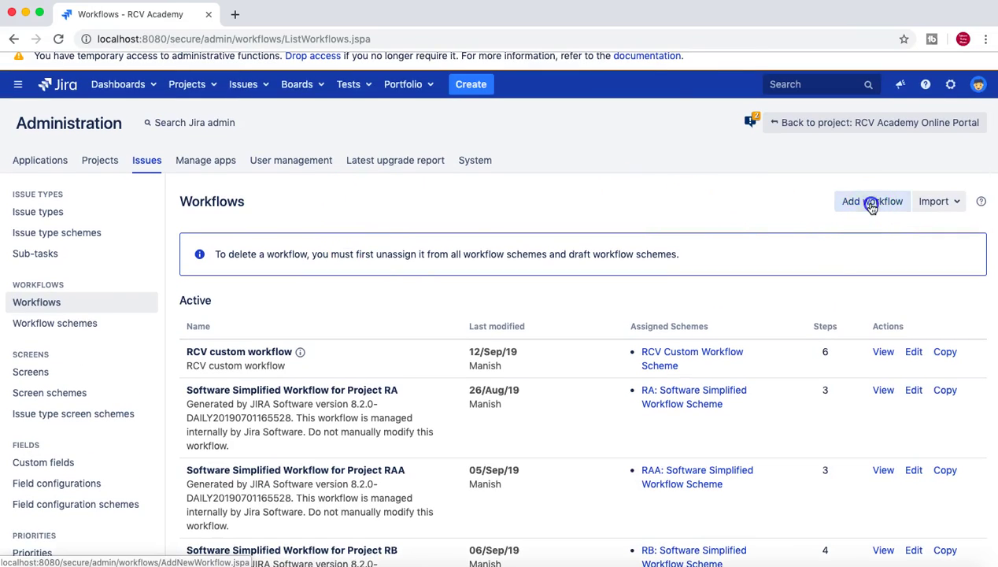
click(520, 292)
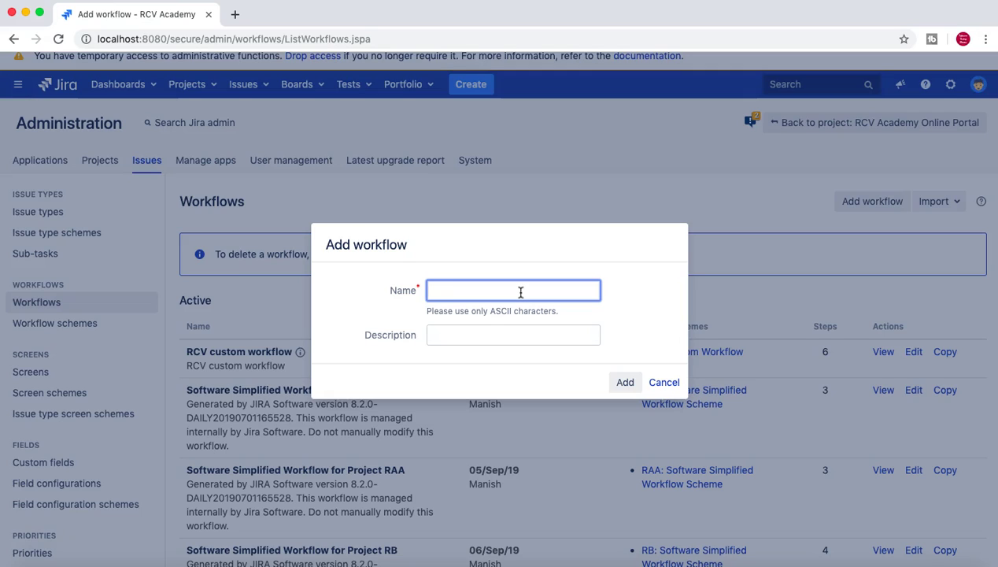
text(RCV JIRA Workflow Tutorial)
drag(574, 291, 392, 289)
key(super+c)
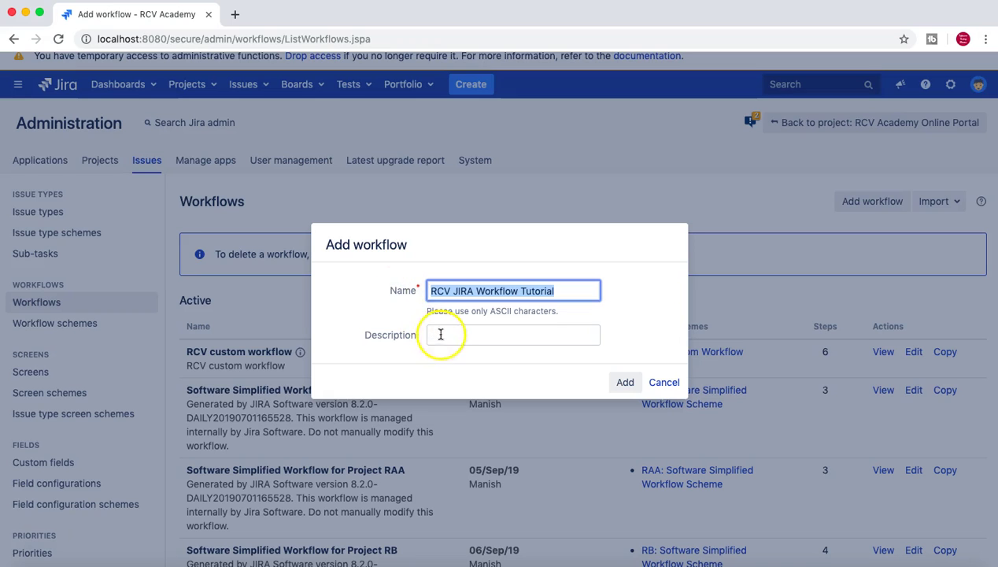
click(439, 334)
key(super+v)
click(627, 382)
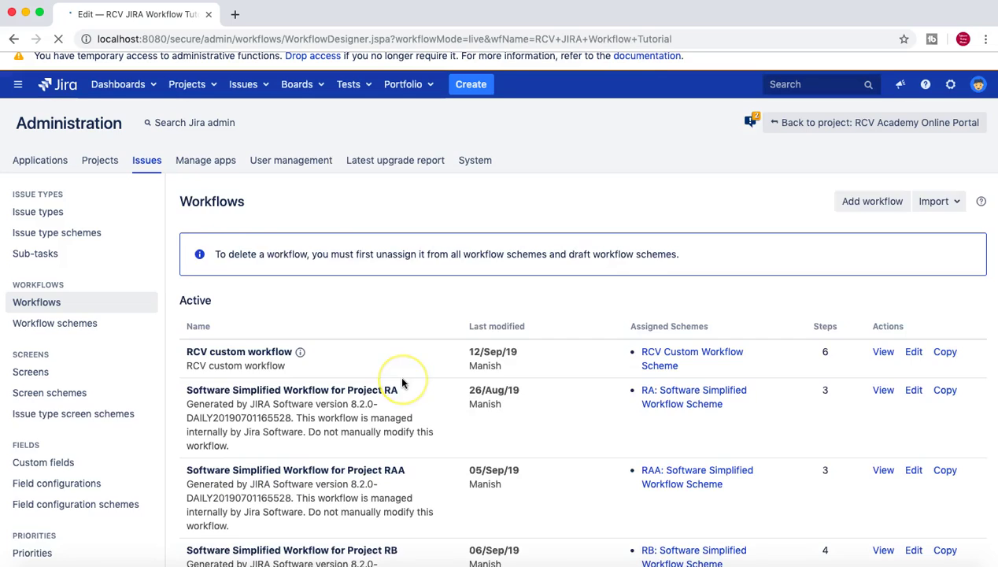
Step: Move the start node to the upper-left area of the workflow diagram and place the Open status below and to its right
click(349, 446)
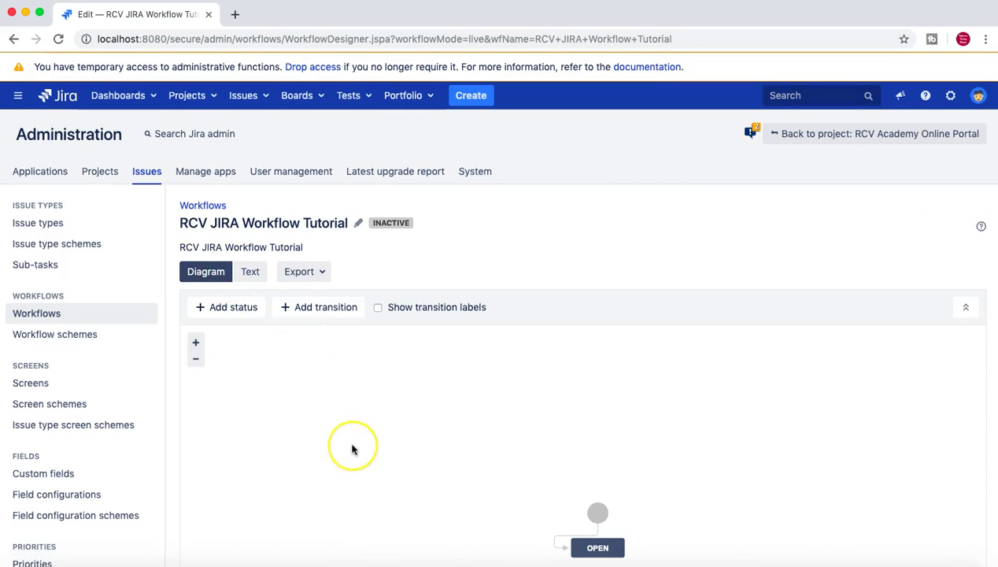
scroll(351, 449, down, 3)
drag(592, 373, 264, 258)
drag(614, 410, 429, 319)
click(510, 340)
scroll(481, 335, down, 3)
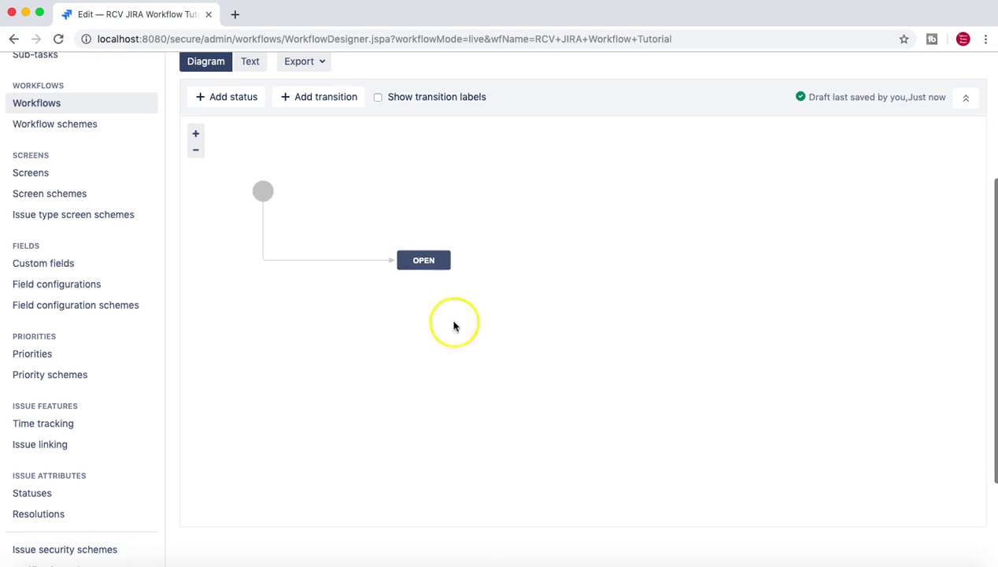
drag(263, 190, 244, 155)
drag(417, 260, 365, 257)
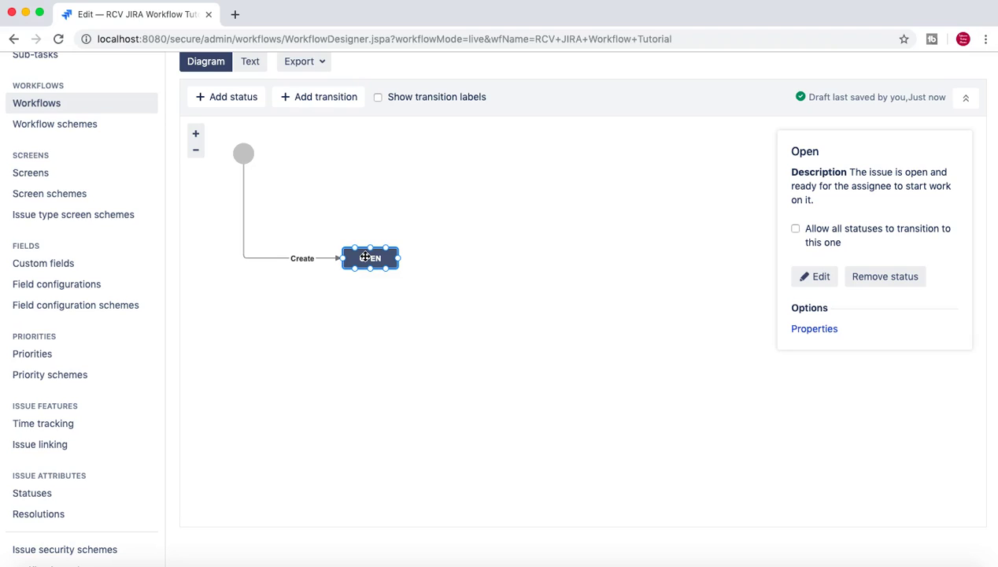
click(437, 255)
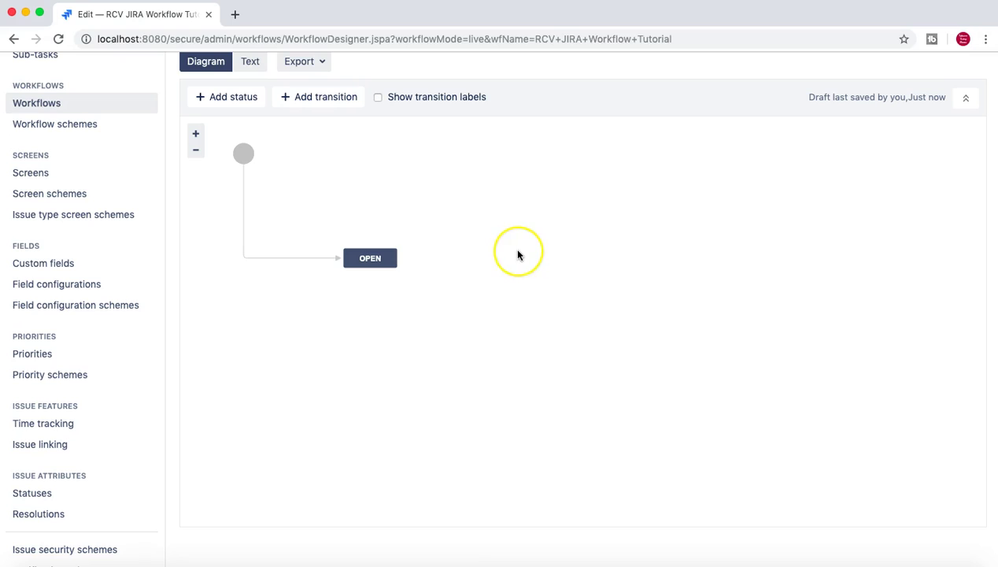
Step: Select the Open status in the diagram to view its details
click(367, 260)
click(517, 258)
click(382, 264)
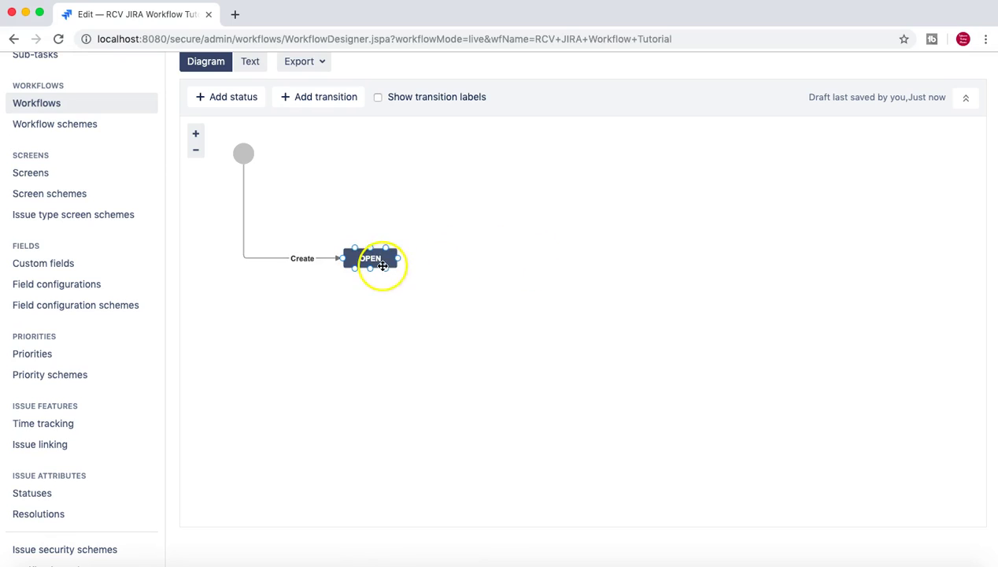
Step: Move the Open status down and closer beneath the start node in the workflow diagram
drag(382, 263, 322, 322)
click(409, 322)
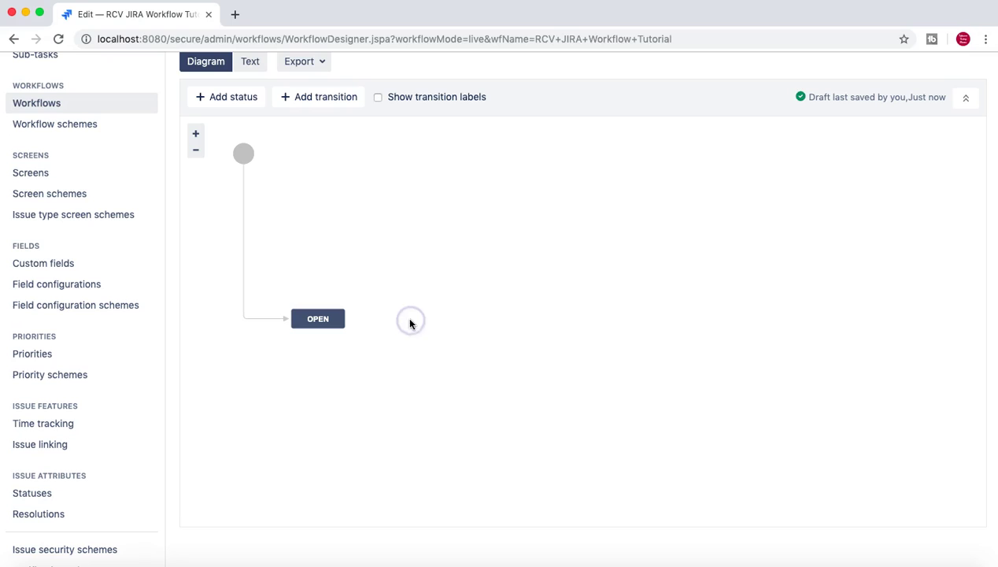
click(322, 319)
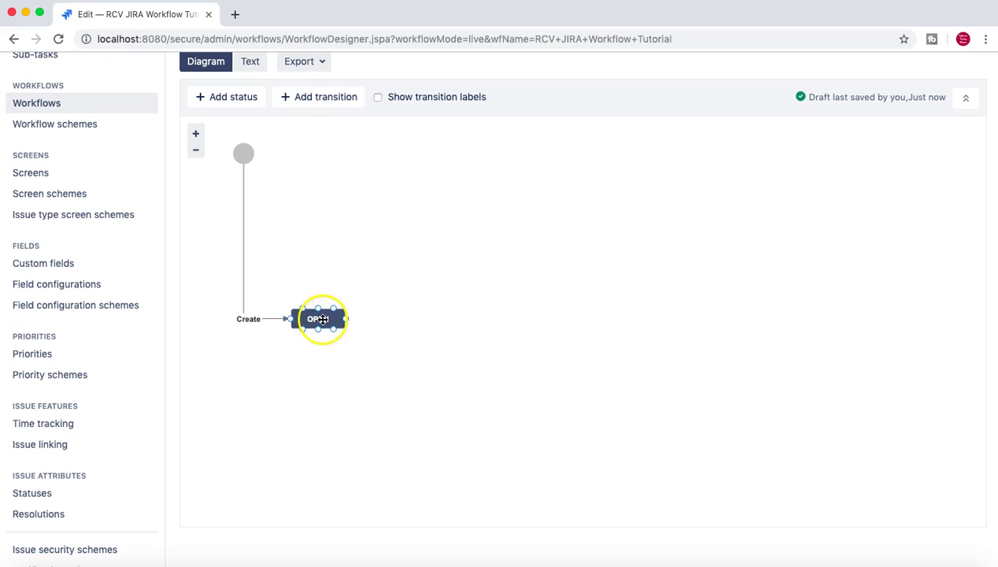
click(368, 319)
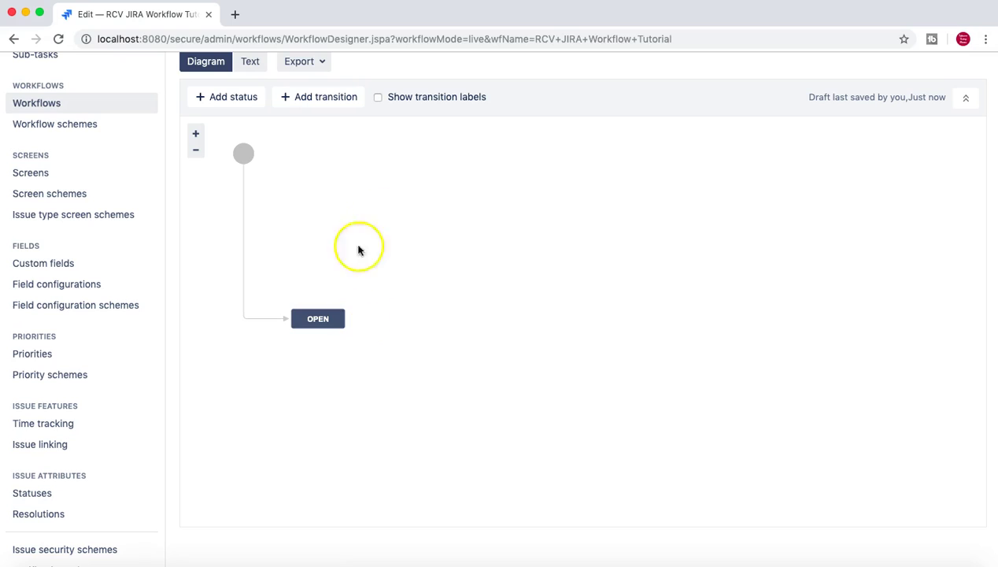
Step: Create a new status named In Development with category In Progress and place it to the right of Open
click(230, 98)
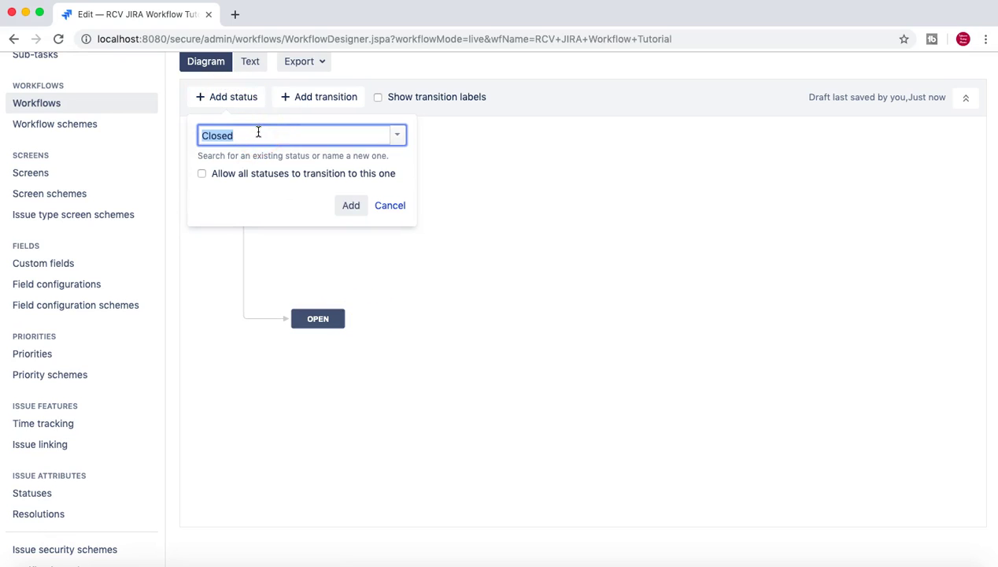
text(In)
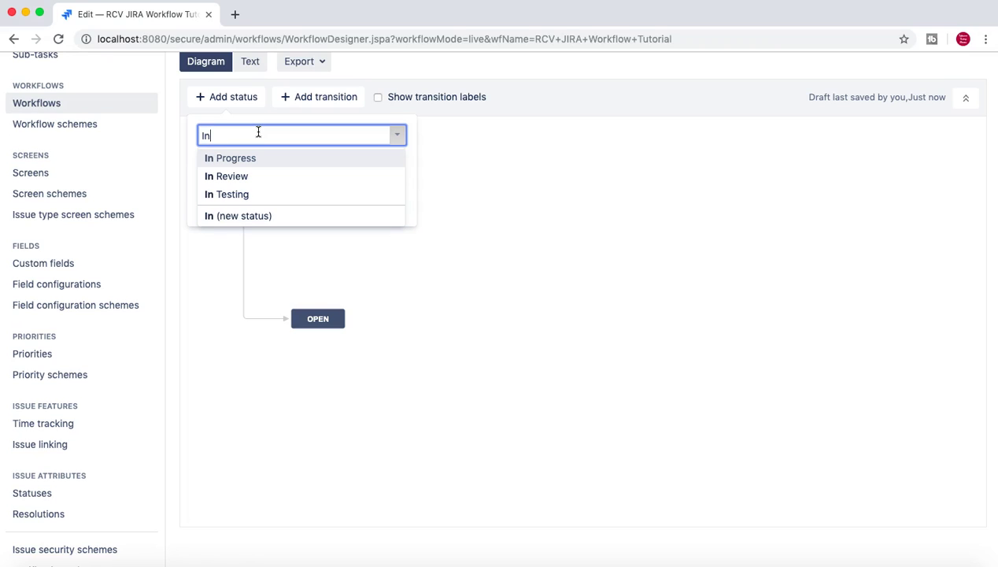
text( Development)
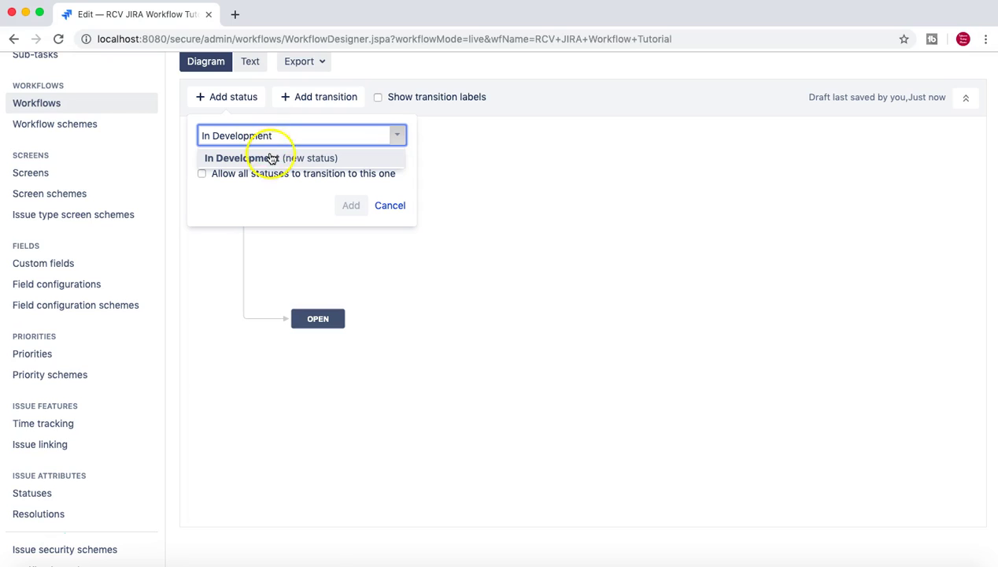
click(272, 158)
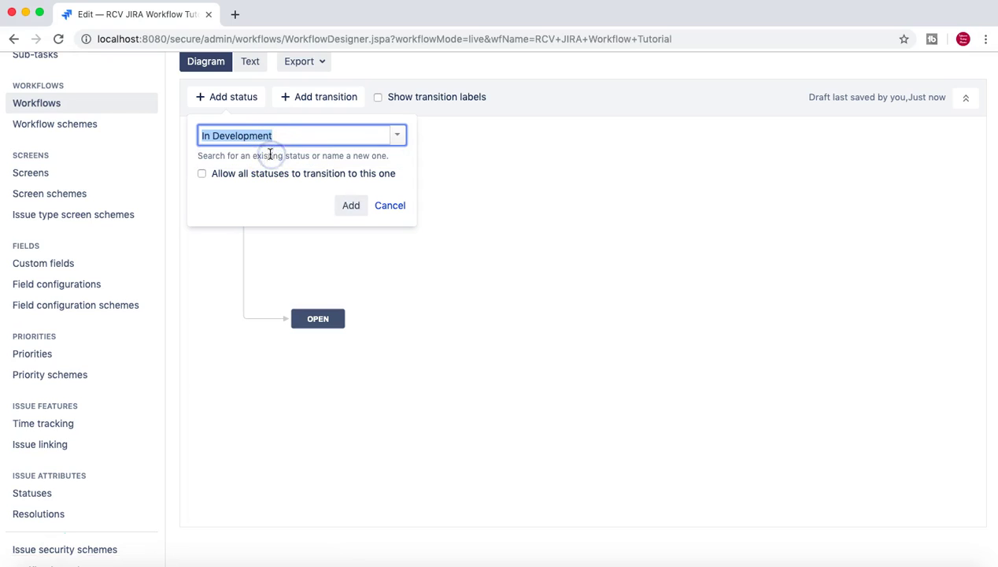
click(354, 207)
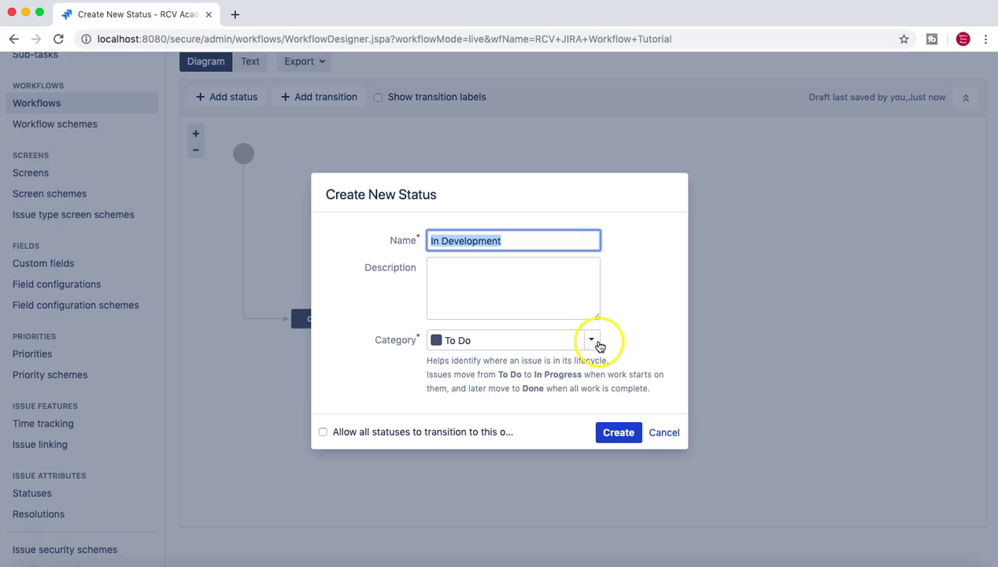
click(599, 344)
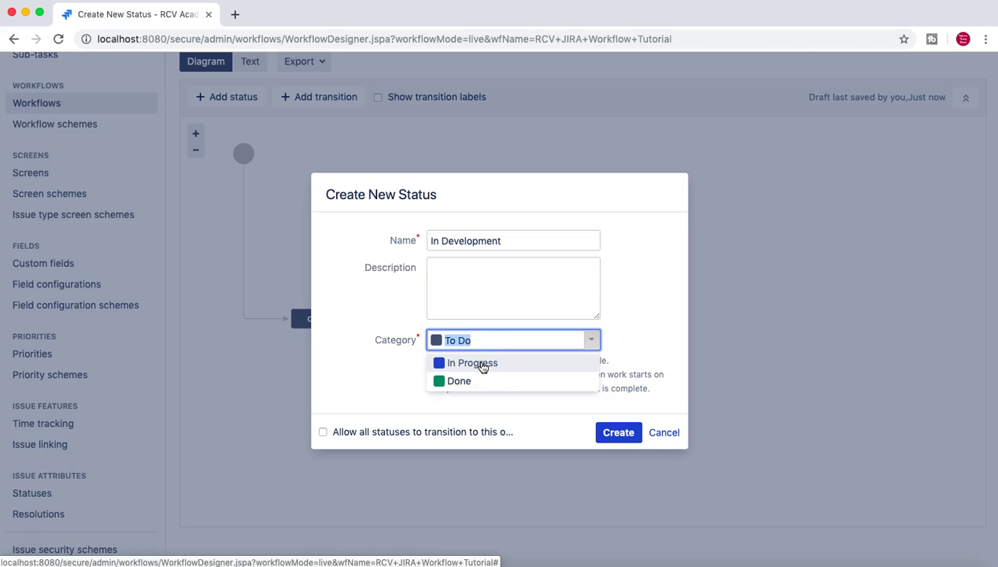
click(483, 366)
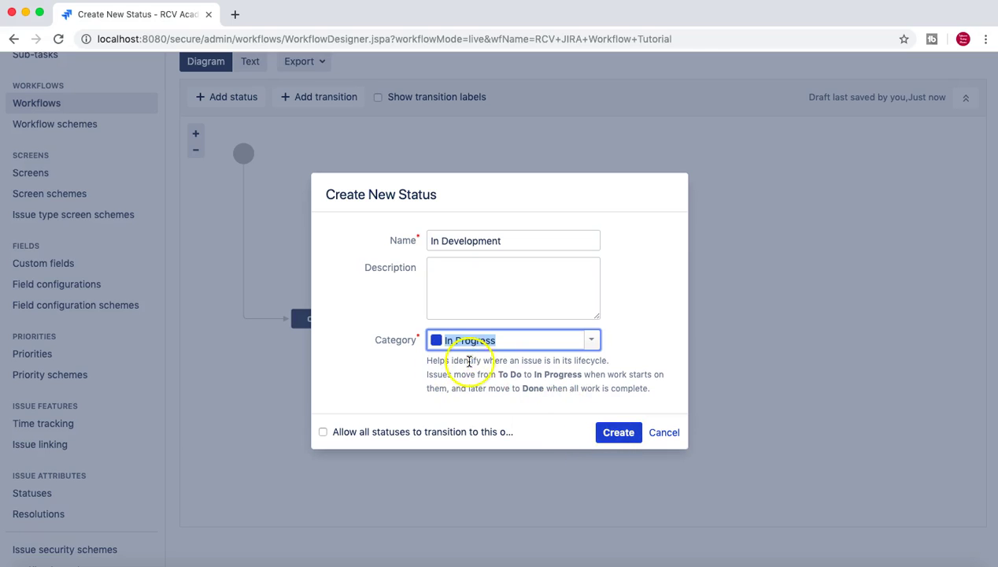
click(617, 435)
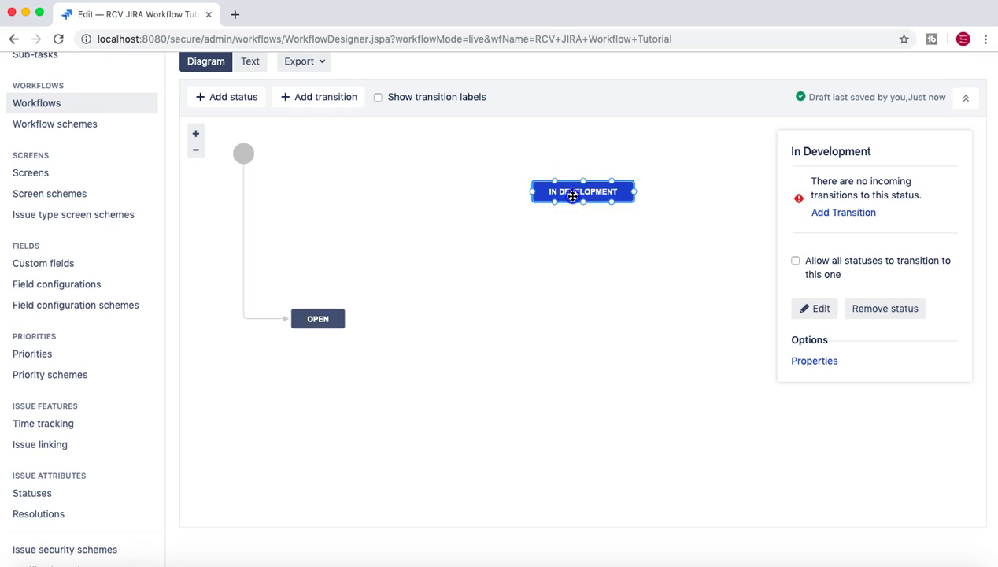
drag(573, 194, 462, 323)
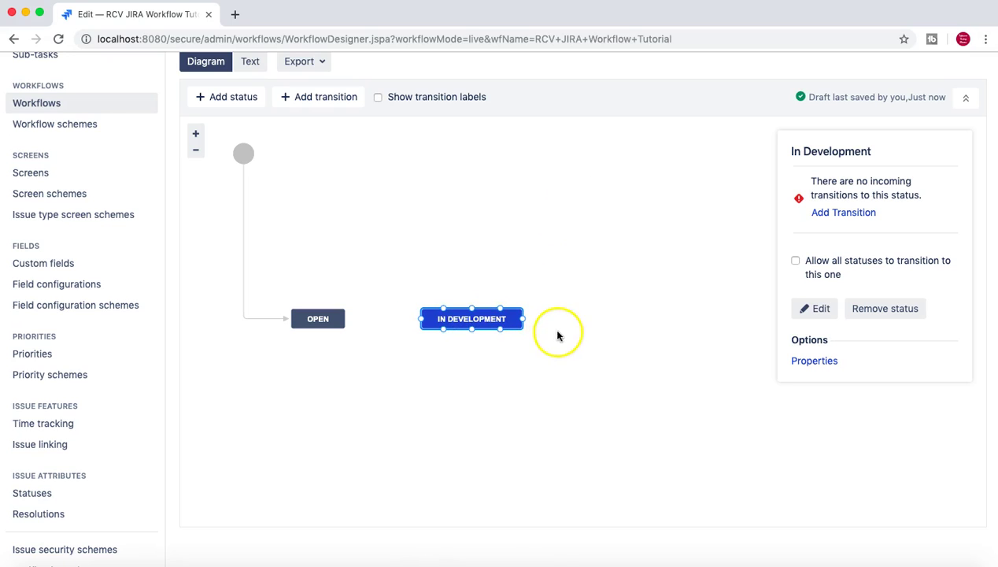
click(672, 342)
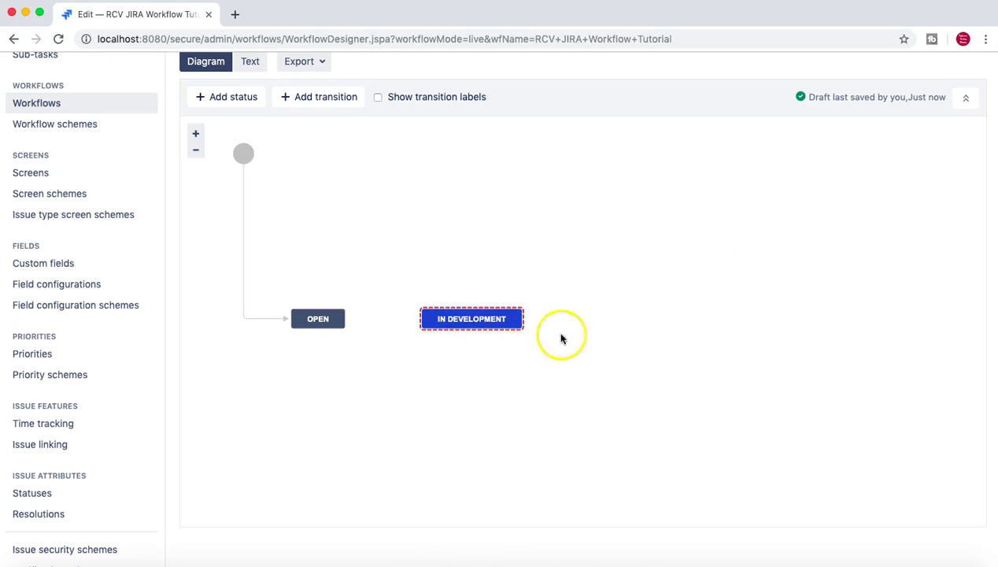
Step: Add the existing In Testing status and place it in line to the right of In Development
scroll(386, 229, up, 1)
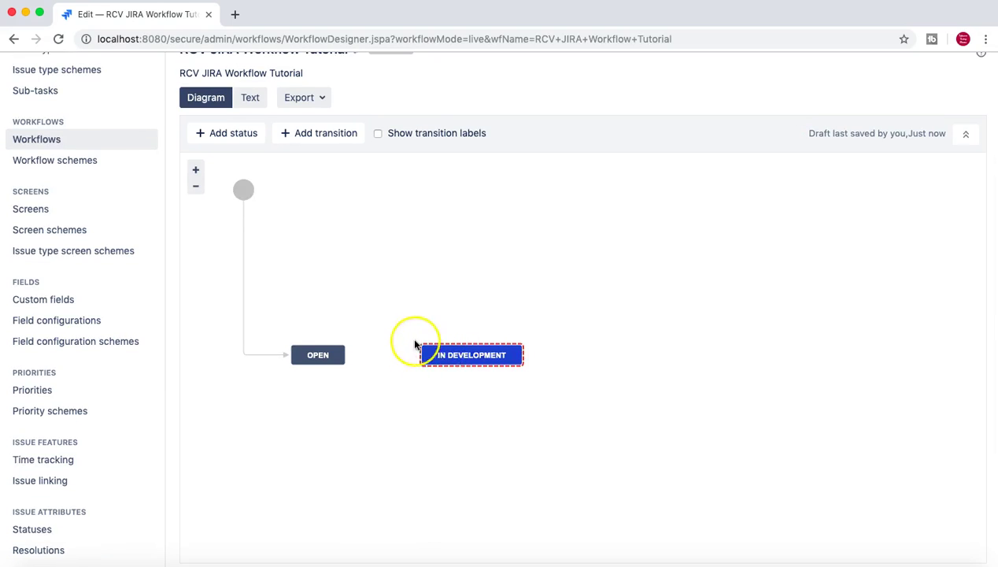
scroll(292, 193, up, 1)
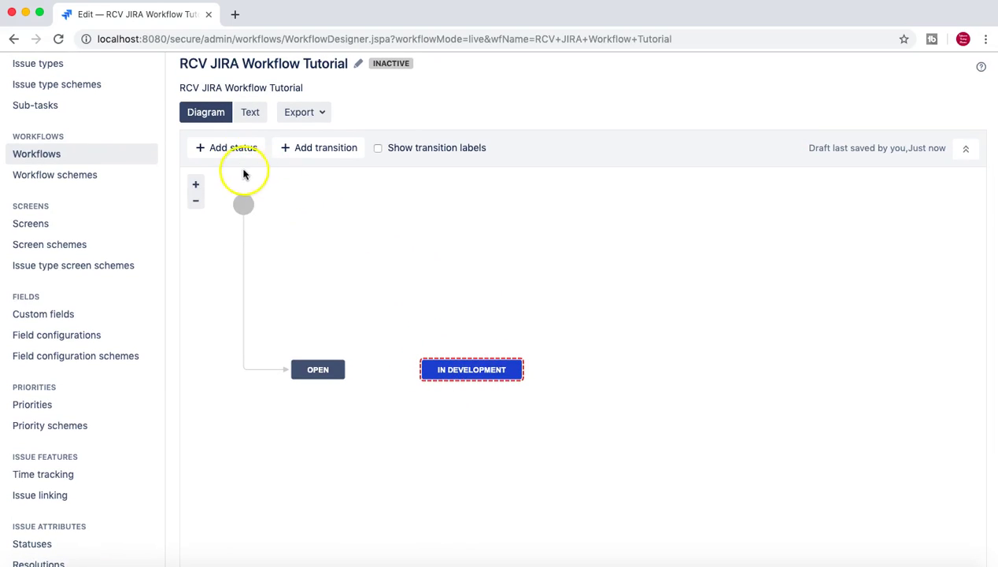
click(233, 149)
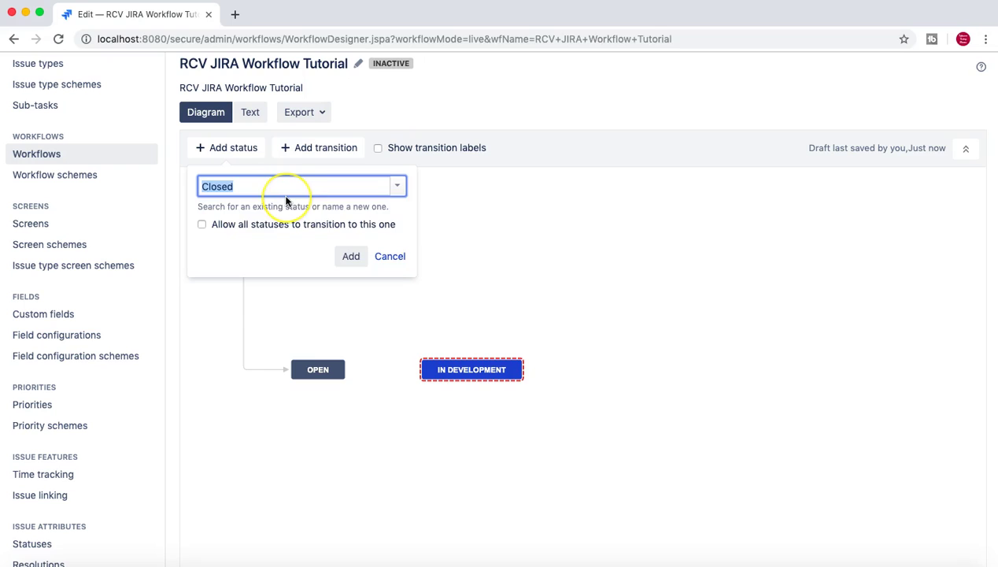
text(In)
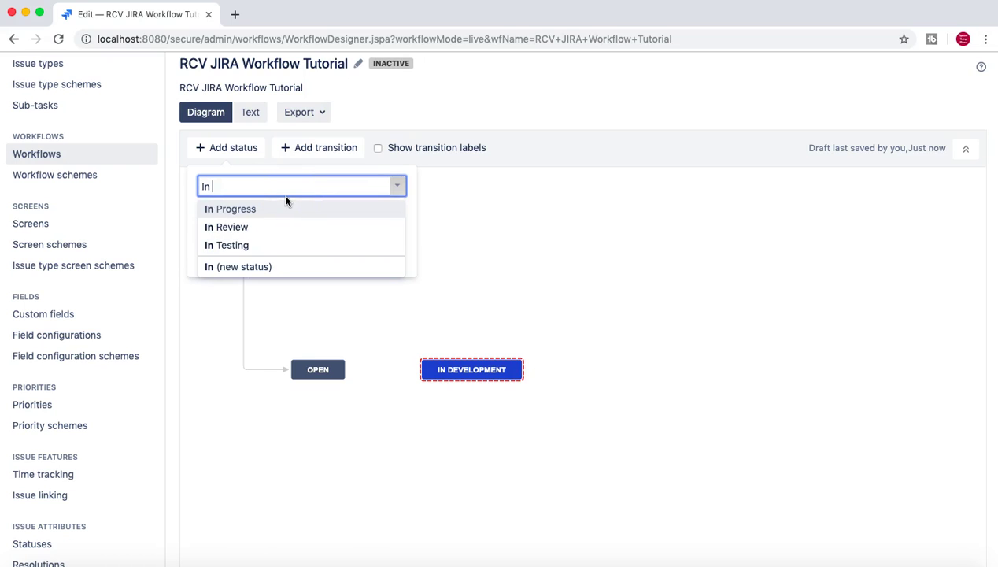
click(230, 248)
click(350, 256)
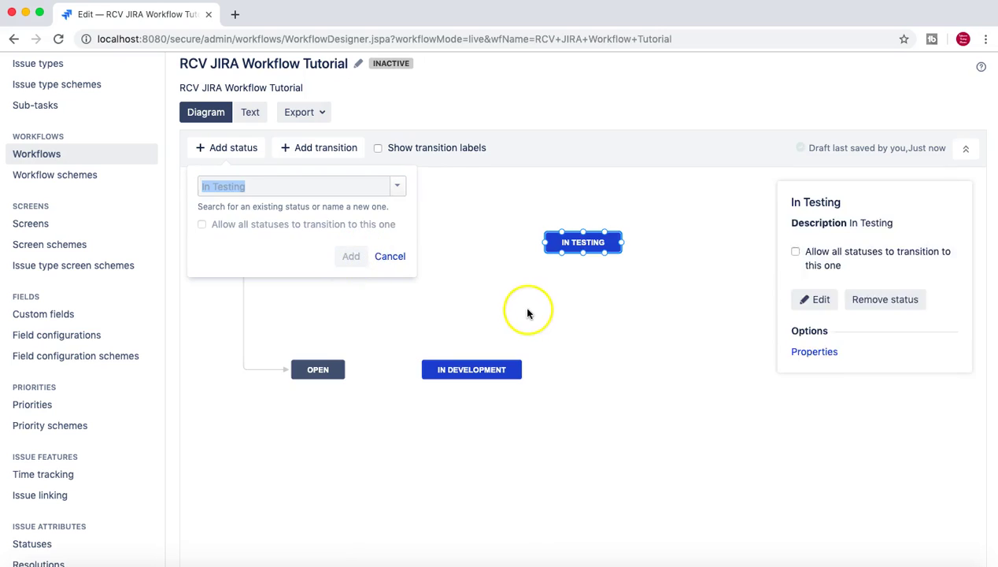
drag(584, 244, 627, 374)
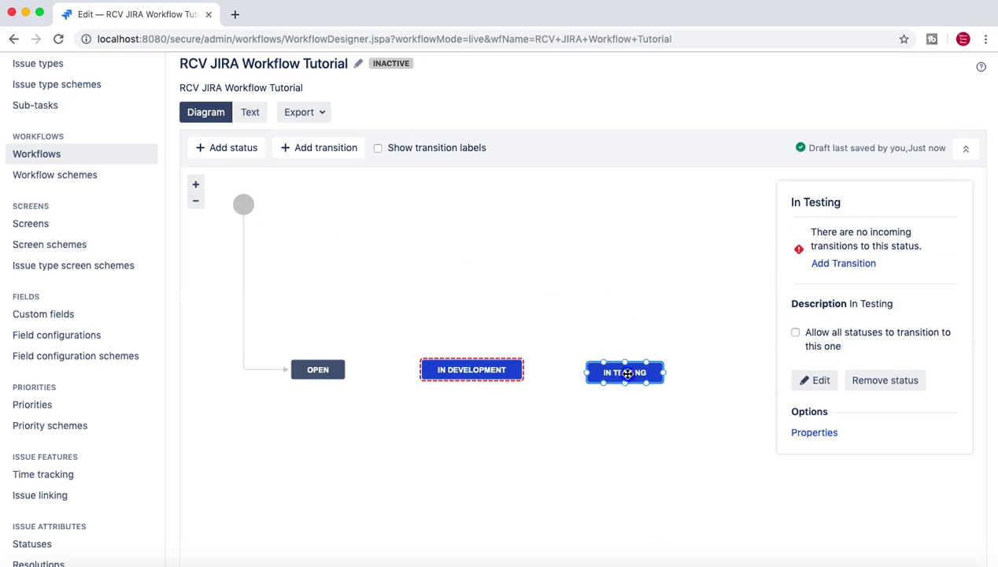
Step: Add the existing Done status and place it at the end of the row, right of In Testing
click(234, 147)
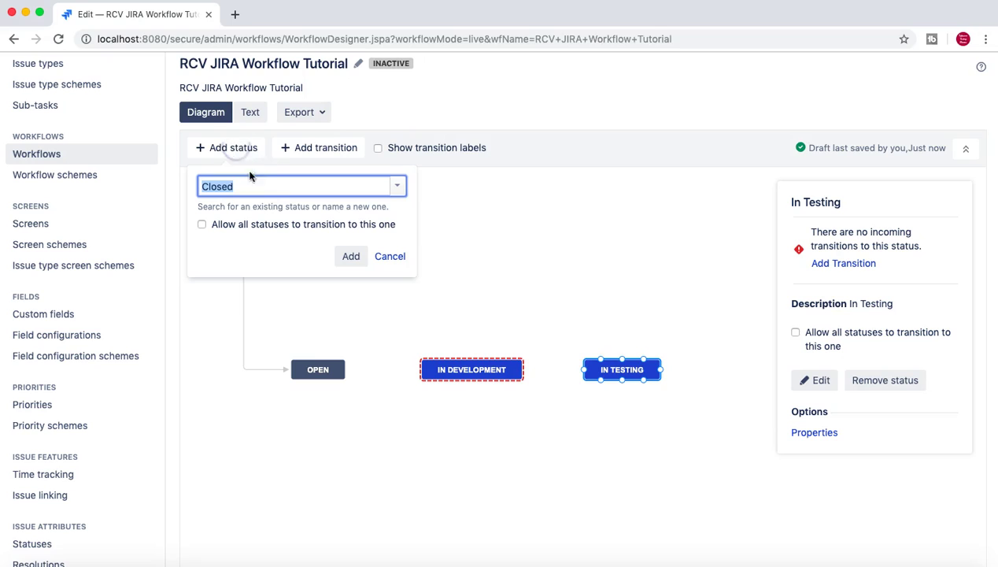
text(Do)
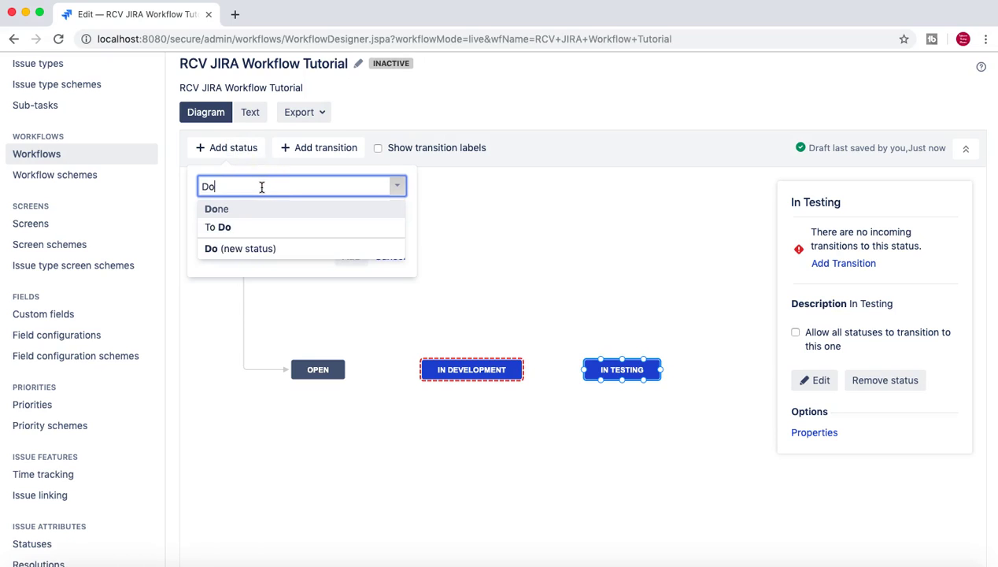
text(n)
click(235, 208)
click(351, 256)
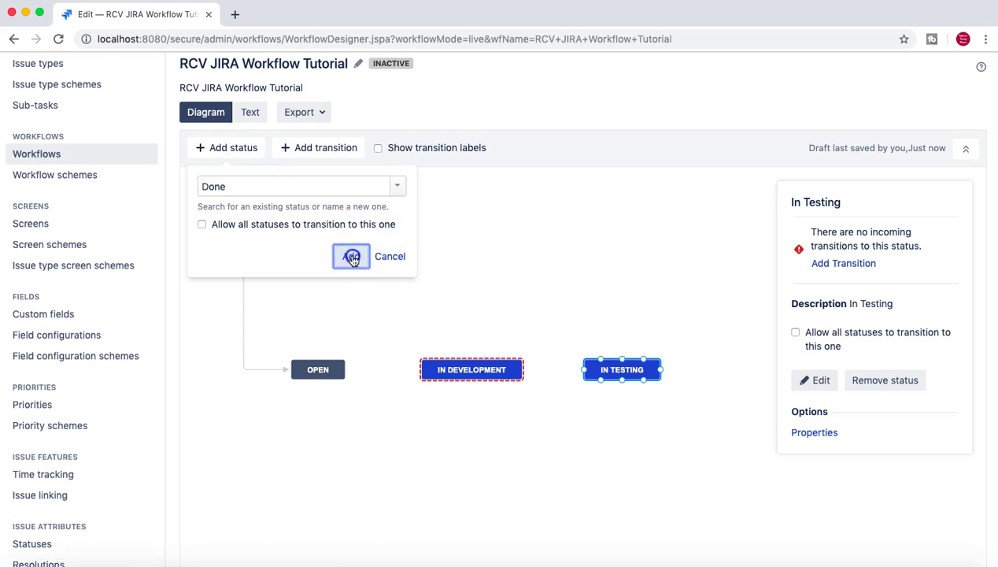
drag(586, 254, 735, 368)
Step: Move Done farther right and shift In Testing so the statuses are spaced out along the row
drag(634, 364, 625, 366)
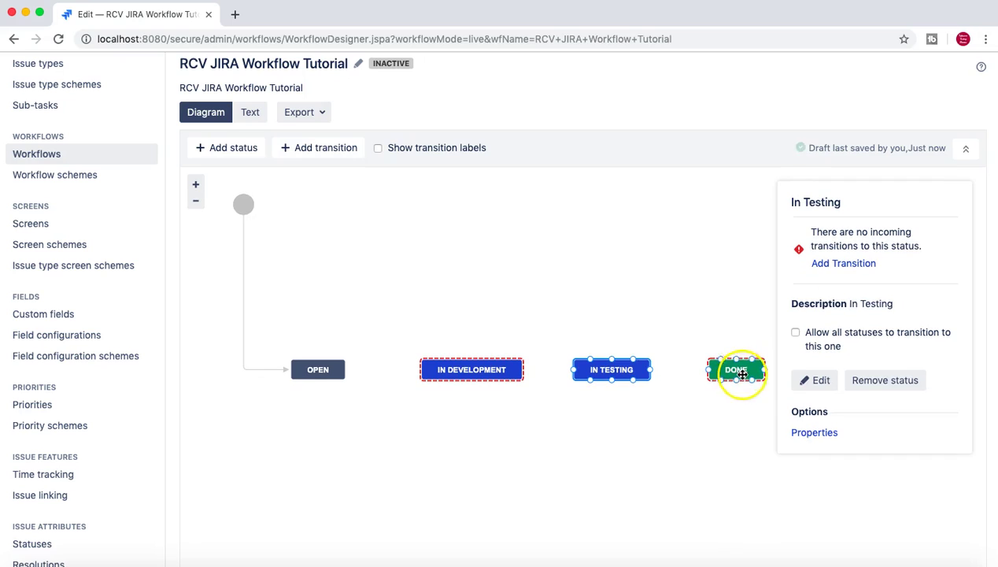
click(690, 438)
drag(735, 371, 787, 375)
drag(591, 367, 621, 370)
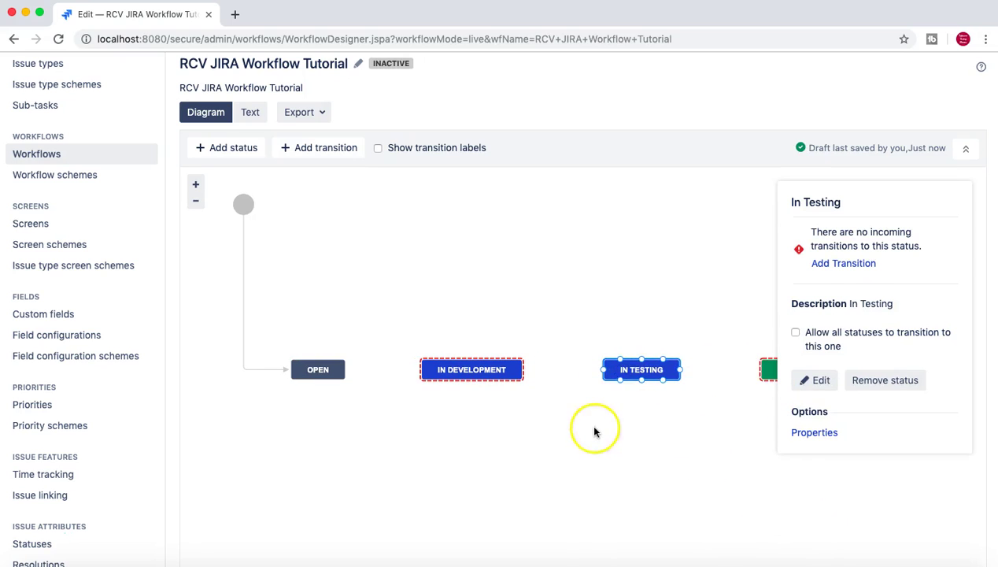
click(595, 432)
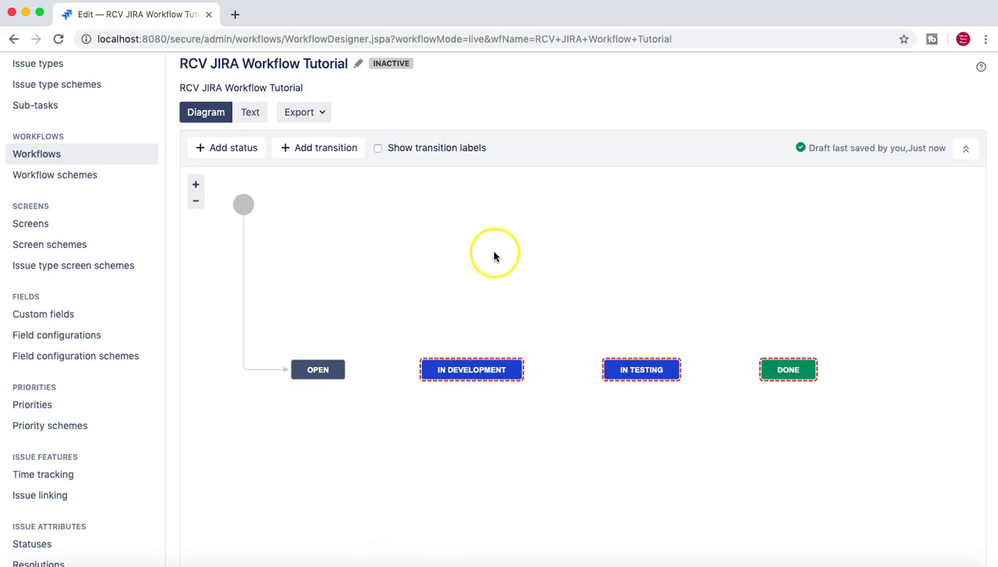
scroll(494, 256, down, 2)
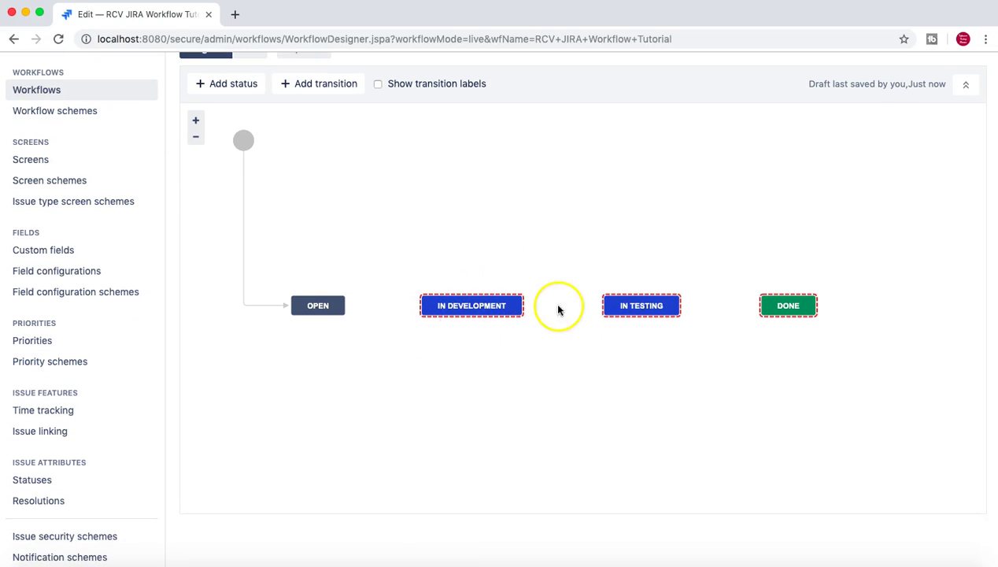
scroll(558, 310, up, 2)
click(314, 380)
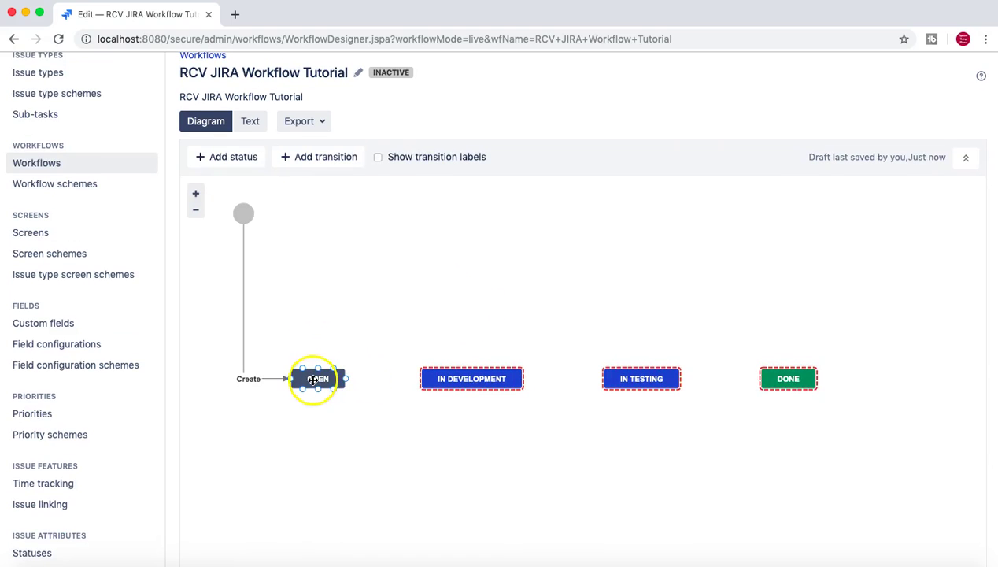
click(315, 350)
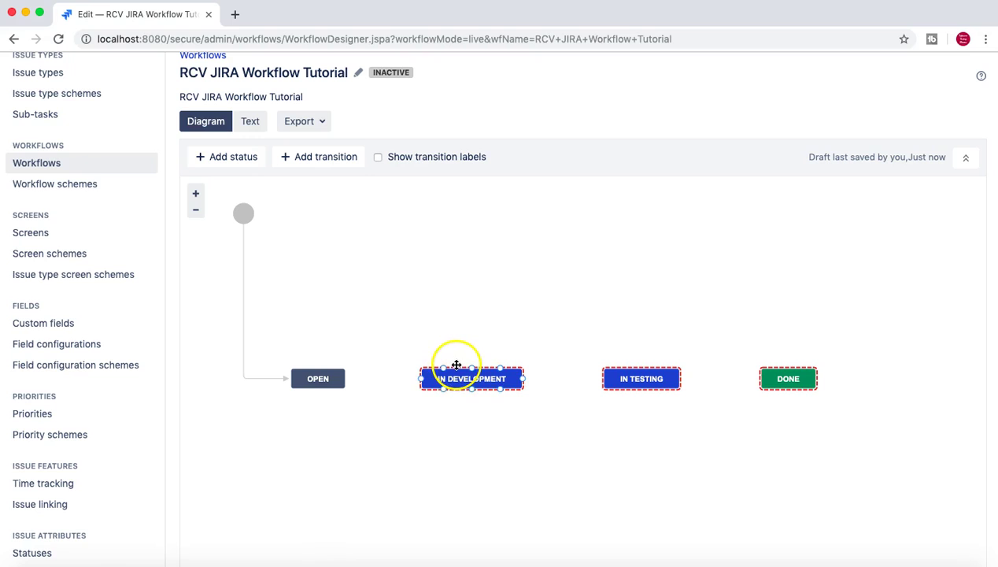
Step: Add a transition from Open to In Development named "In Development" with no screen
click(319, 160)
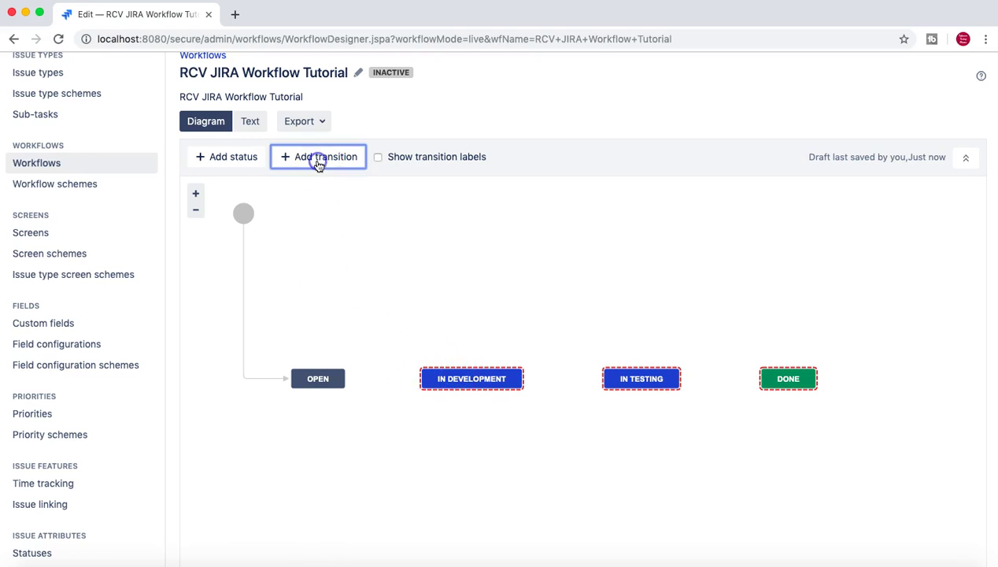
click(590, 250)
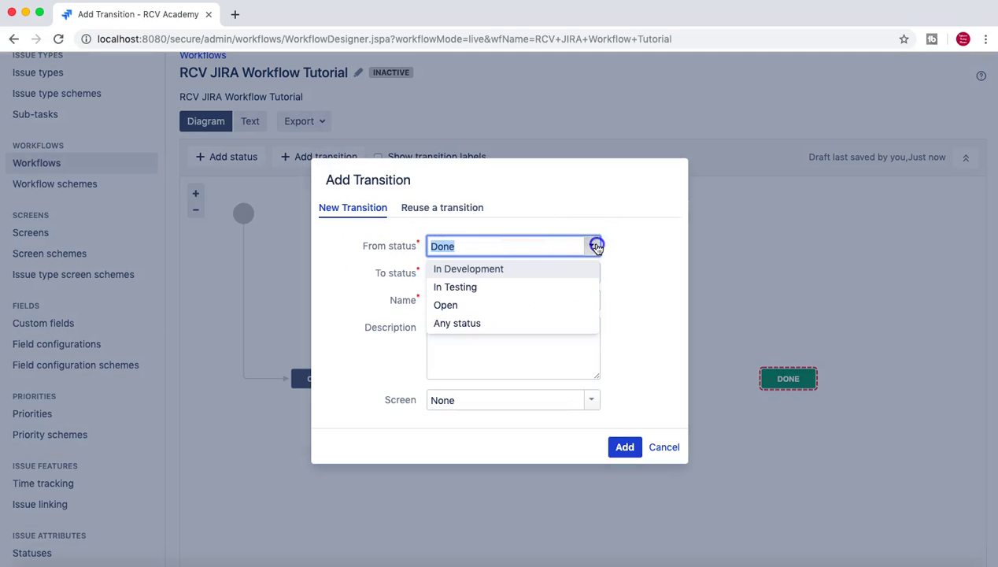
click(453, 305)
click(591, 273)
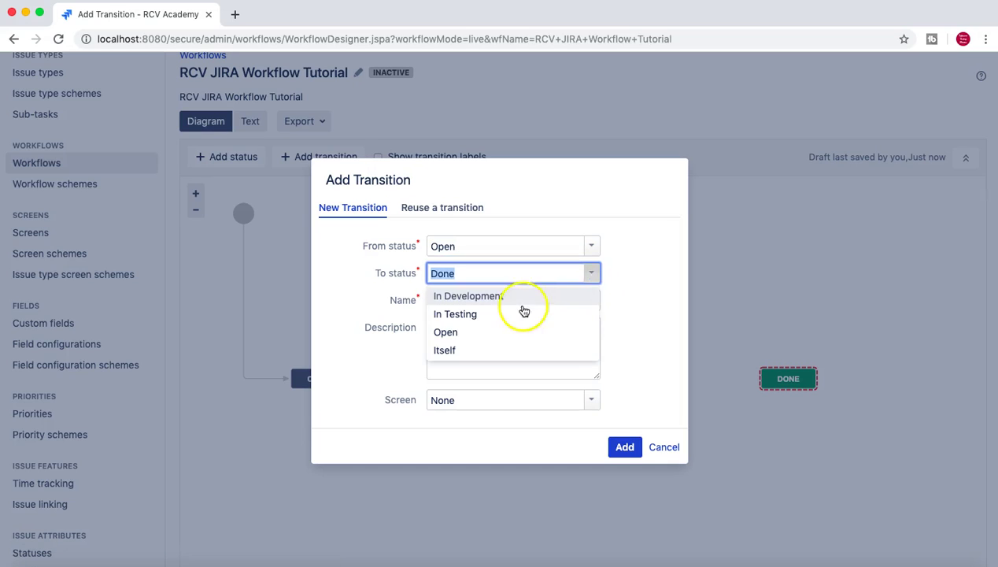
click(510, 295)
click(471, 300)
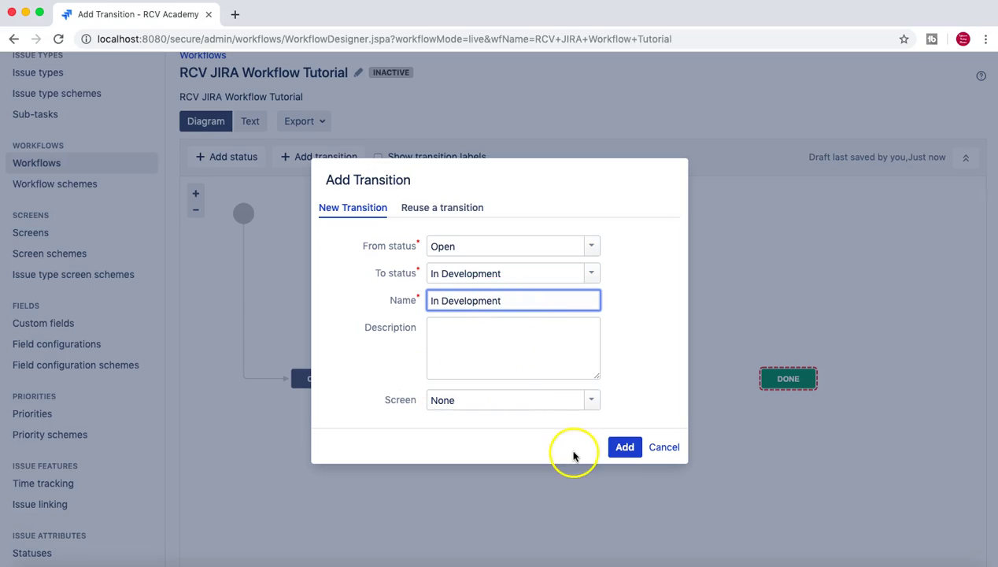
click(628, 450)
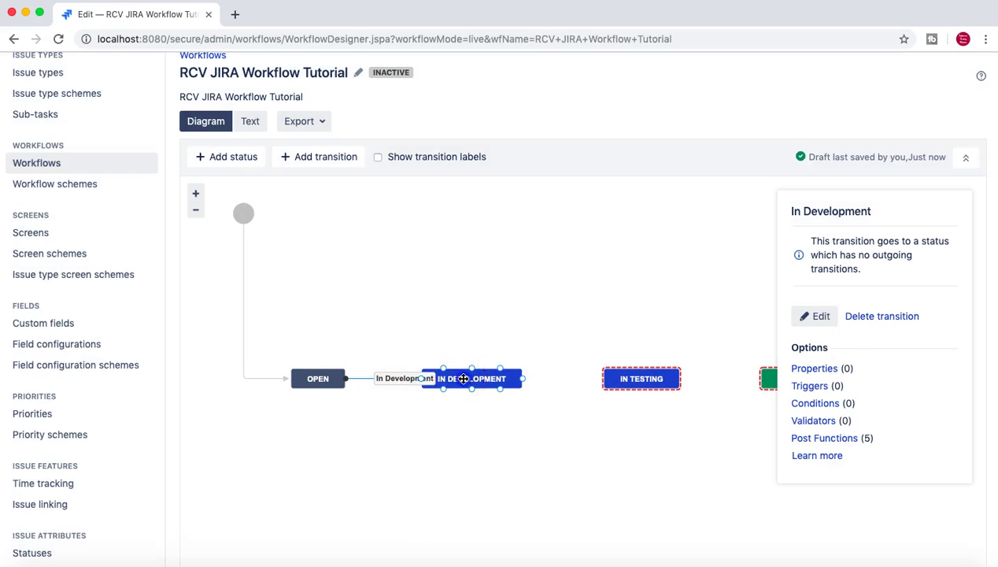
Step: Rearrange the diagram by moving In Development and In Testing farther right and placing Done below In Development
drag(464, 379, 516, 380)
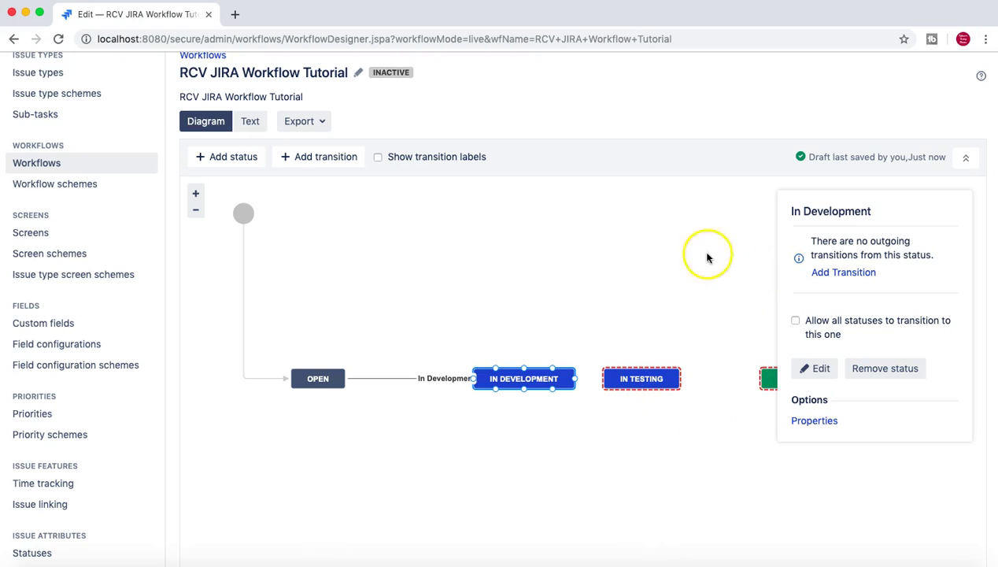
click(782, 378)
drag(791, 384, 533, 502)
drag(655, 384, 709, 391)
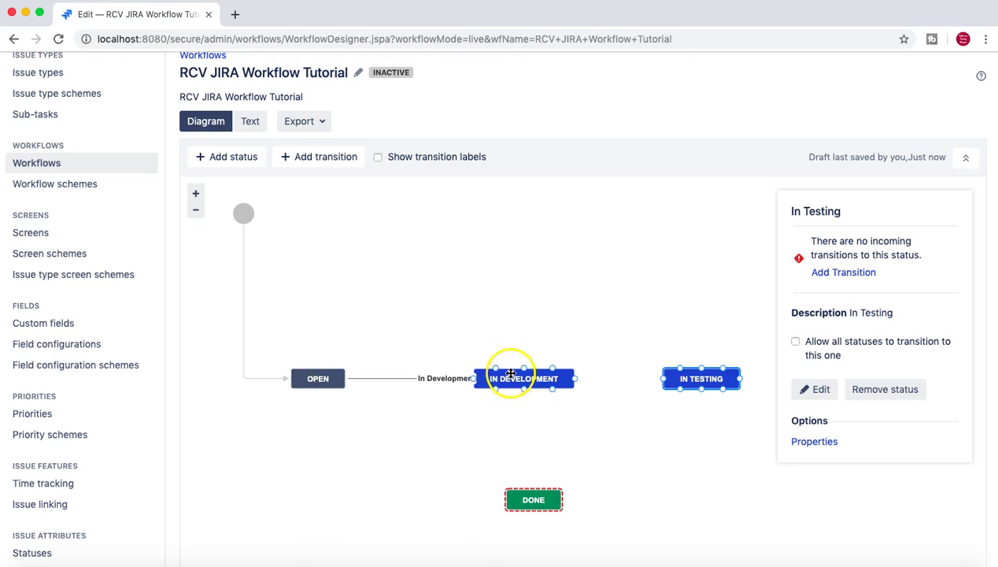
Step: Add a transition from In Development back to Open, named "Open", with no screen
click(419, 380)
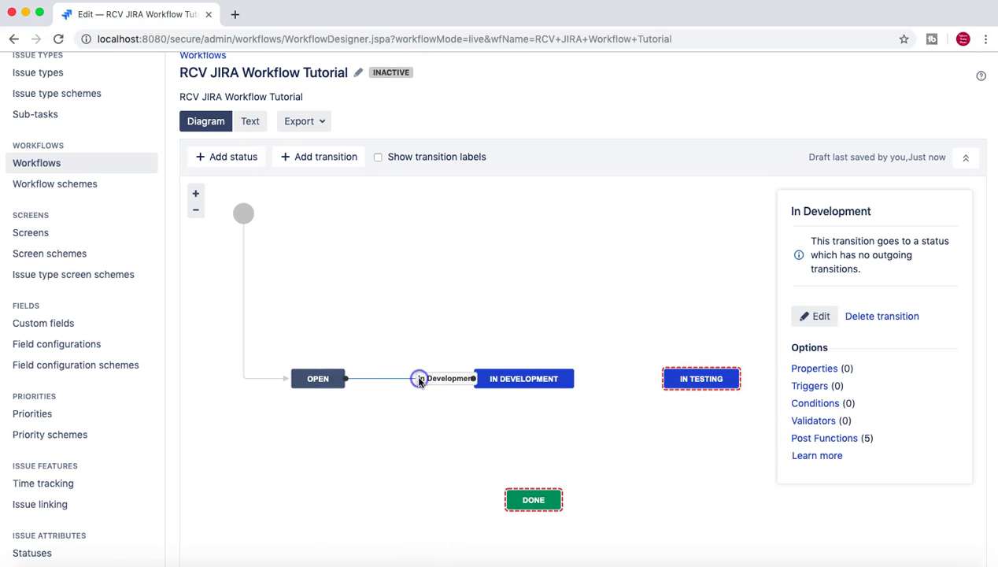
click(329, 164)
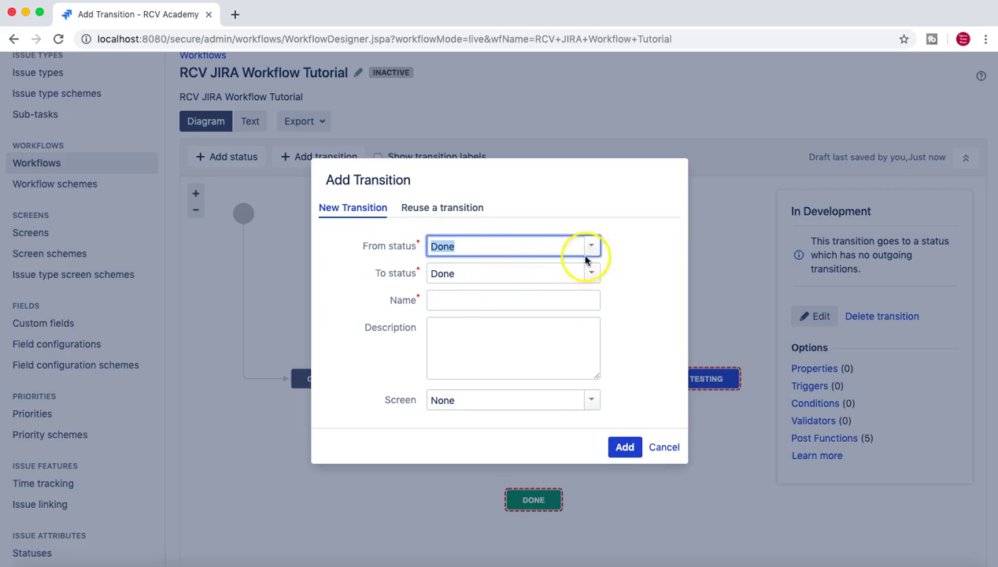
click(591, 247)
click(514, 271)
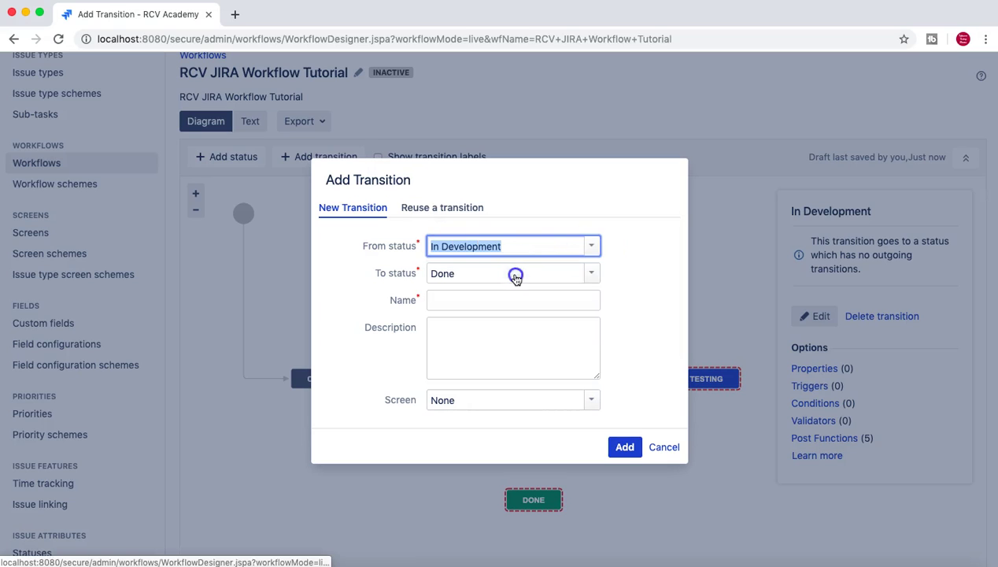
click(595, 272)
click(483, 332)
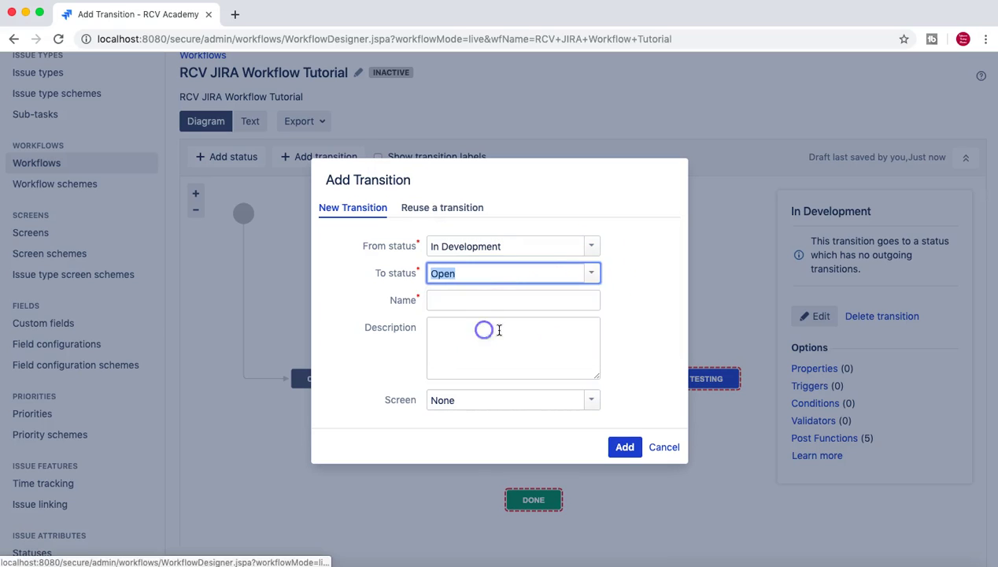
click(509, 298)
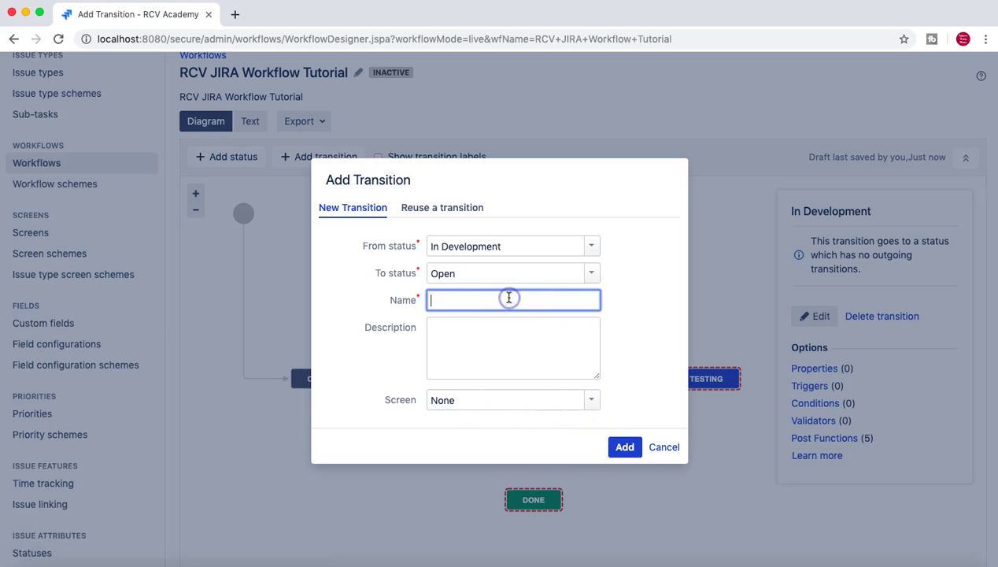
click(625, 447)
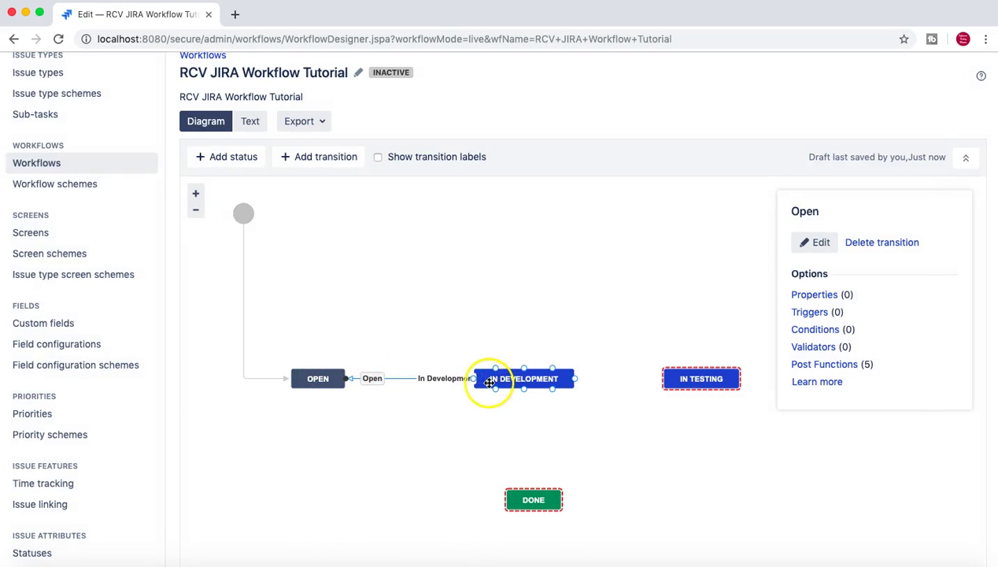
scroll(455, 439, down, 1)
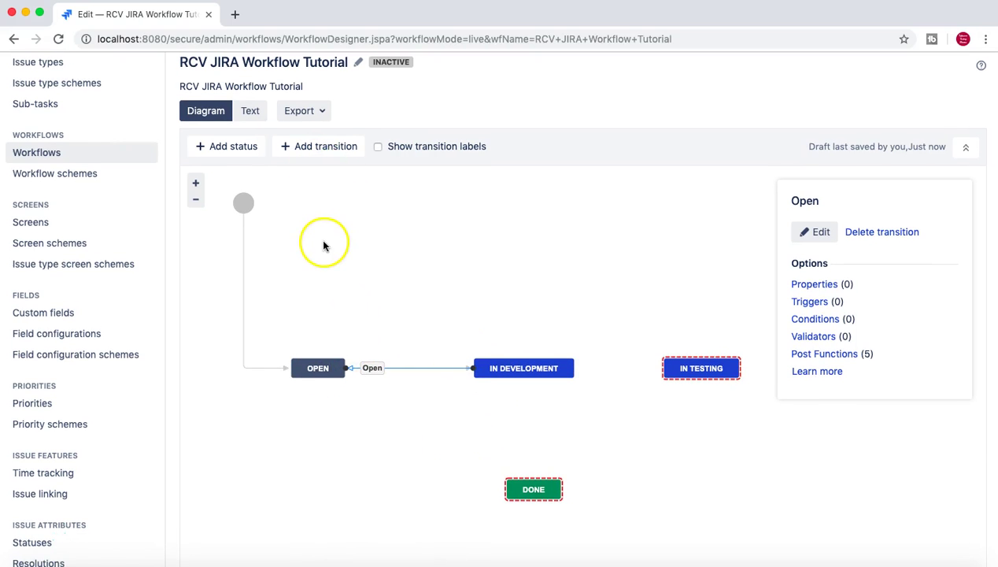
scroll(323, 244, down, 1)
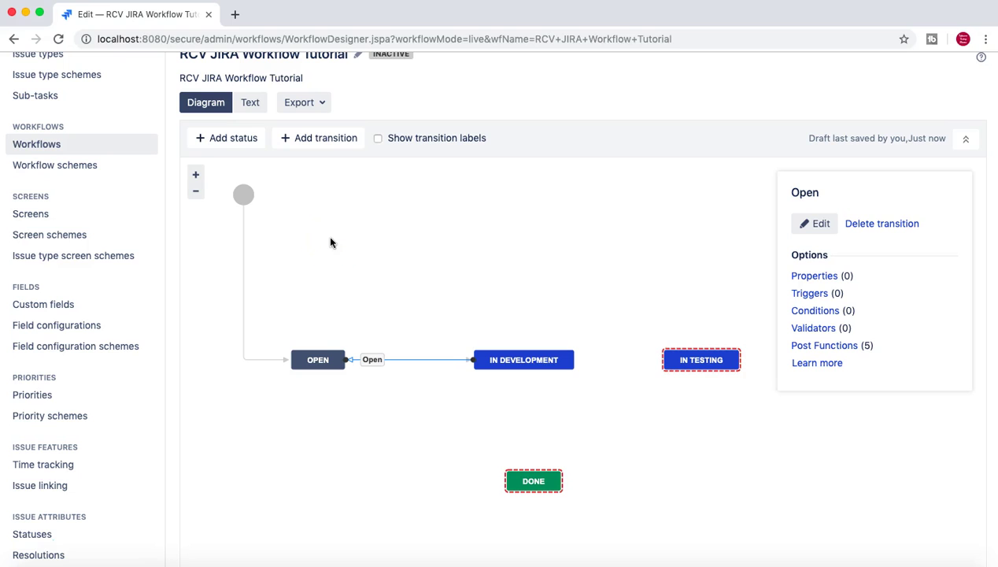
click(330, 242)
scroll(330, 236, up, 2)
click(314, 159)
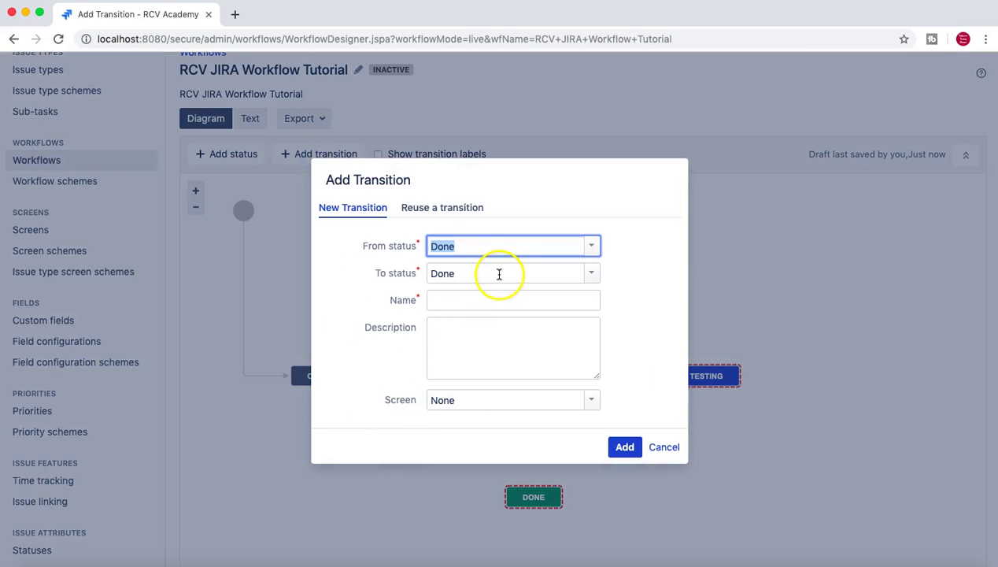
click(664, 447)
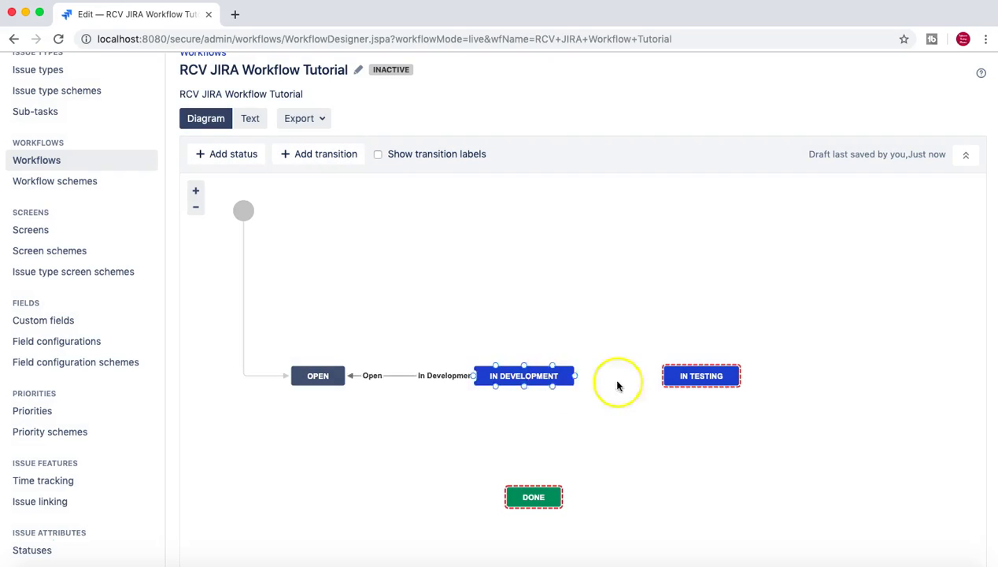
Step: Try the option that allows all statuses to transition to In Testing, and turn it off again
click(680, 376)
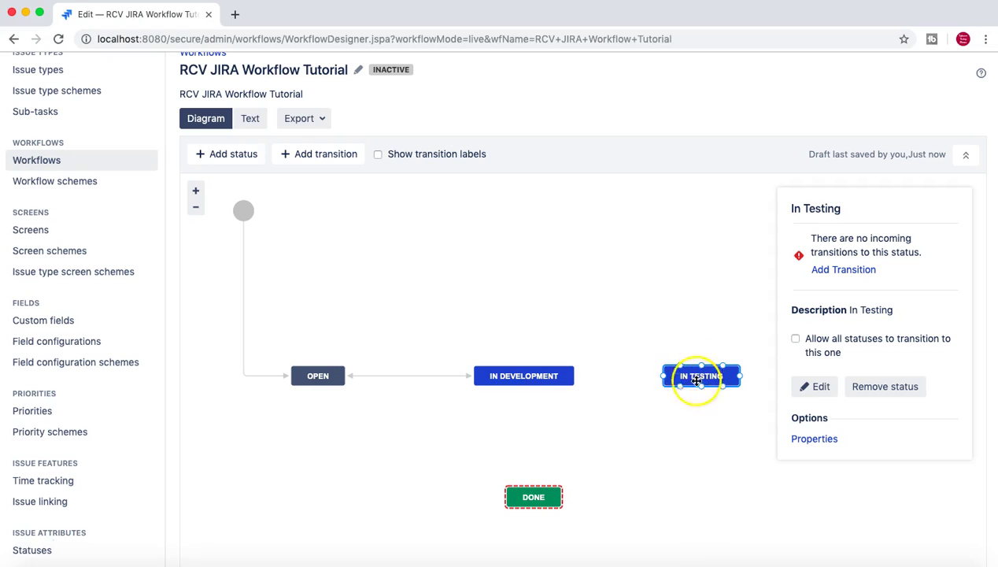
click(795, 338)
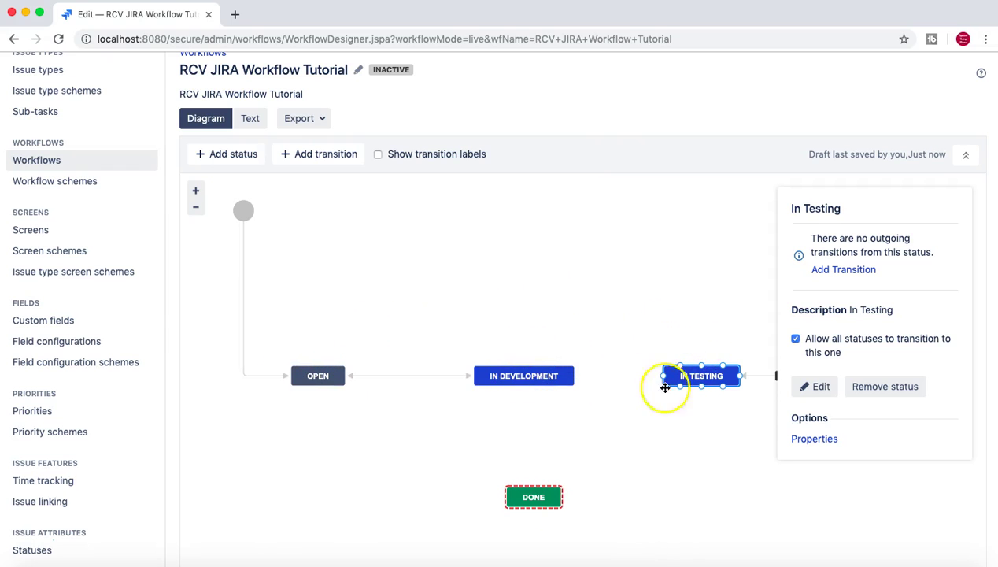
scroll(660, 452, down, 2)
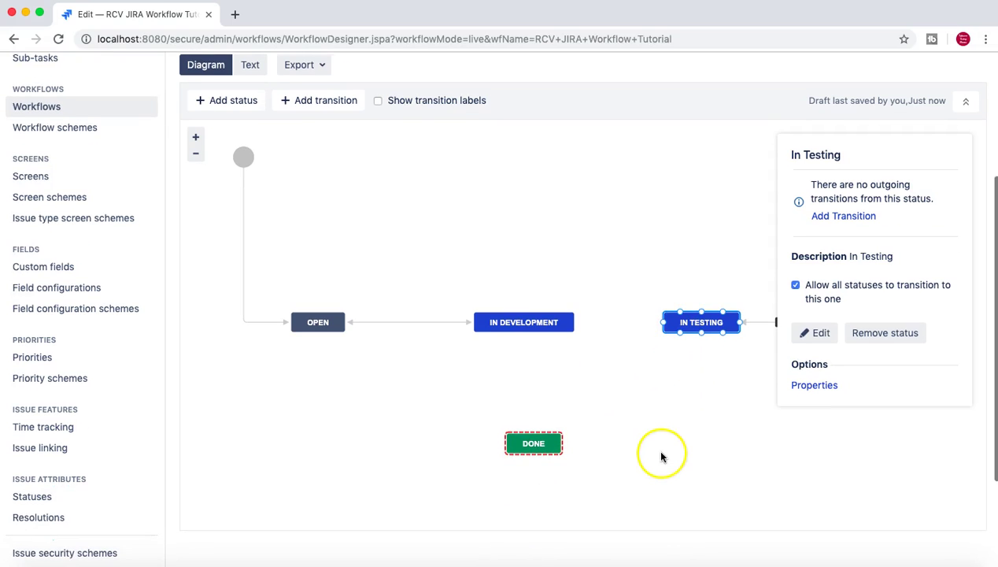
click(795, 286)
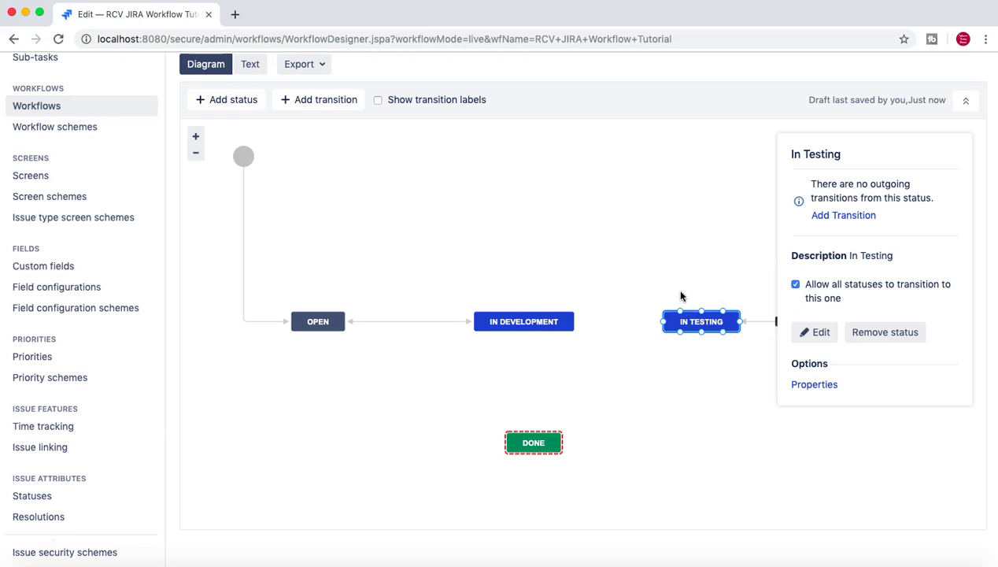
click(796, 286)
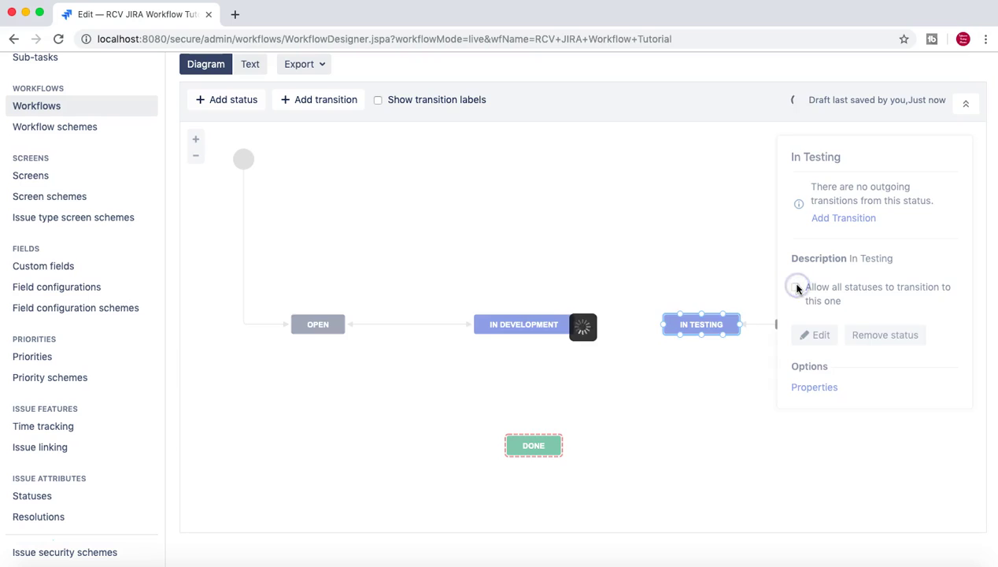
Step: Move In Development slightly closer to Open and shift Done left so it sits beneath In Development
click(687, 245)
drag(511, 322, 498, 325)
click(412, 428)
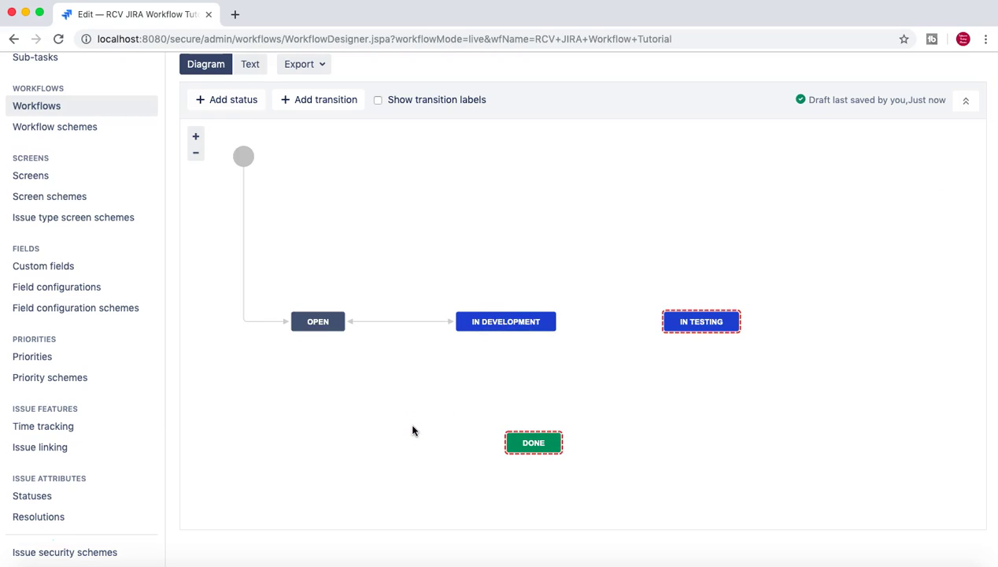
drag(535, 441, 504, 443)
Step: Add a transition from In Development to In Testing named "In testing" with no screen
mouse_move(311, 327)
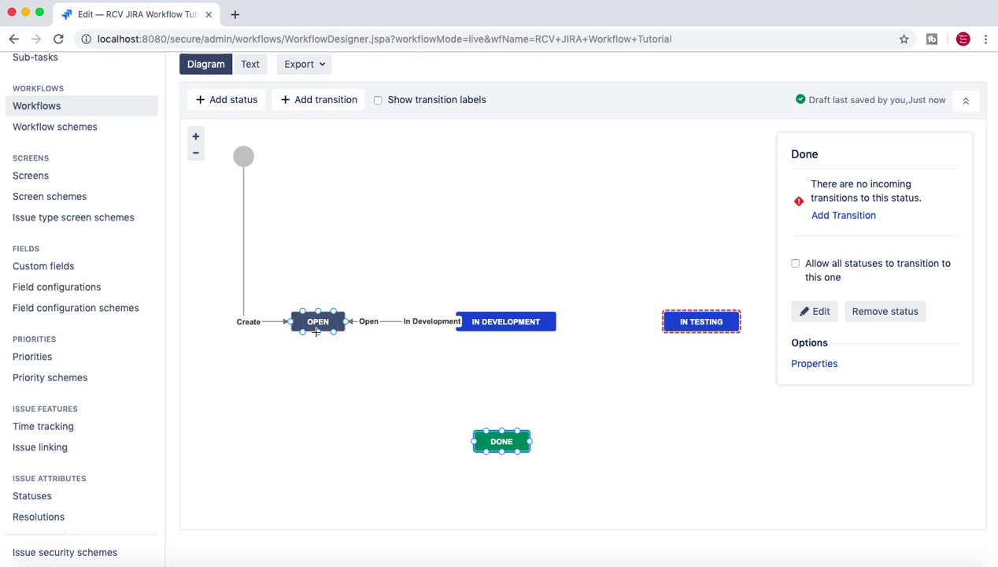
click(516, 322)
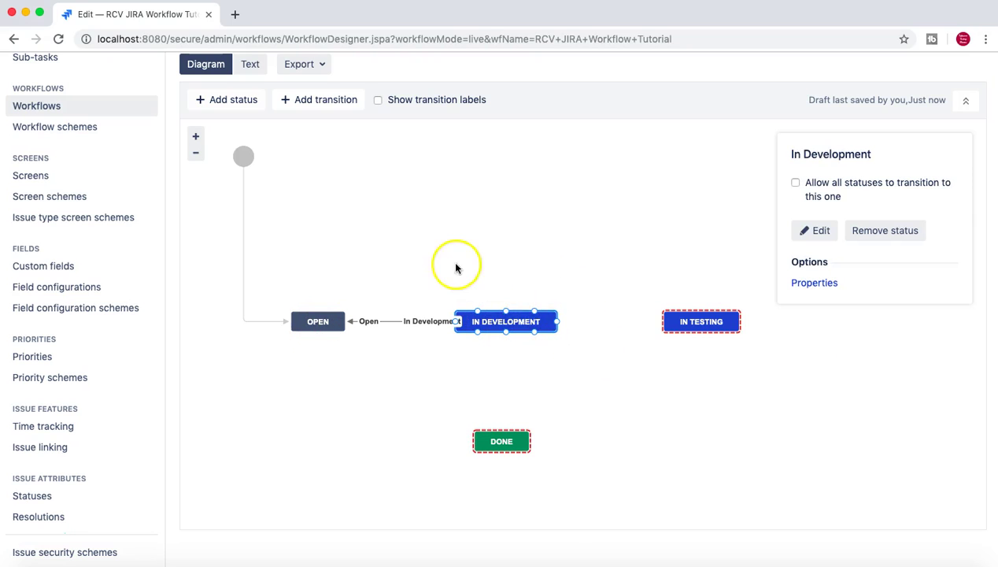
click(336, 105)
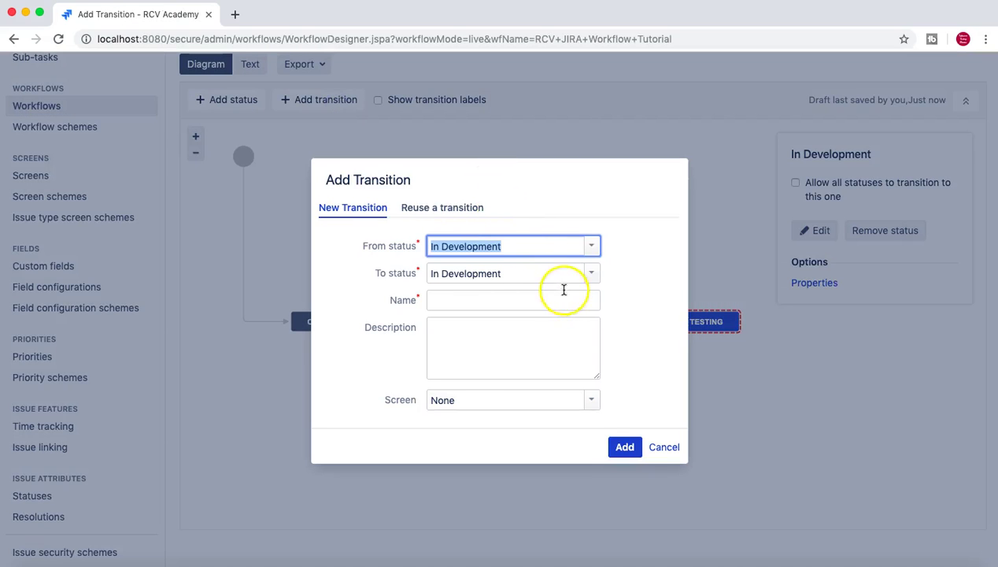
click(591, 273)
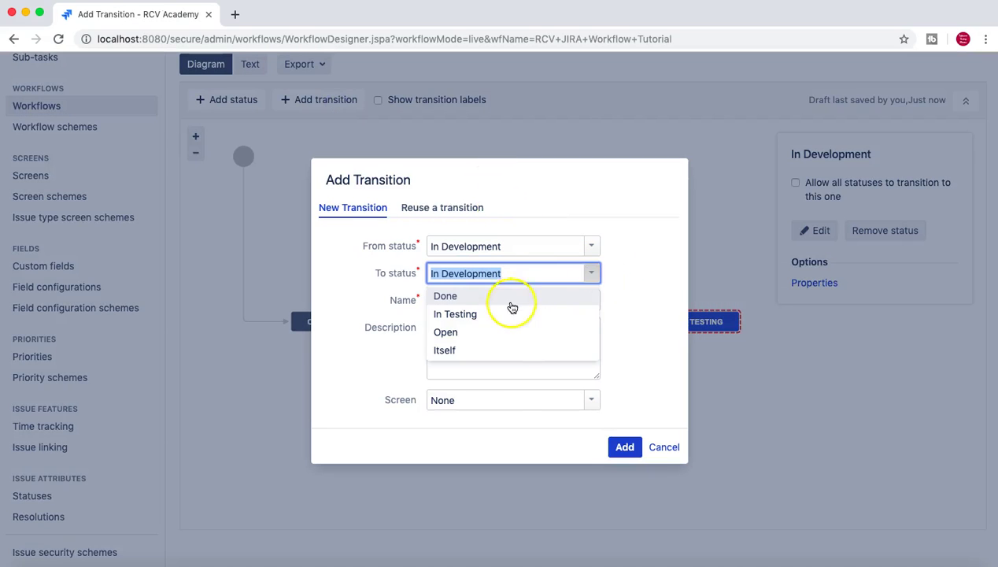
click(494, 315)
click(500, 304)
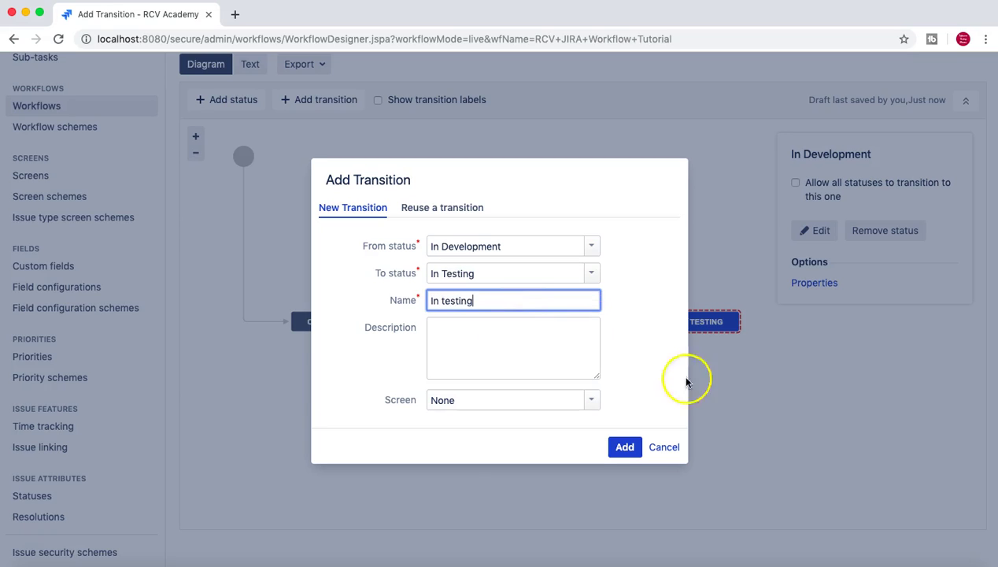
click(626, 446)
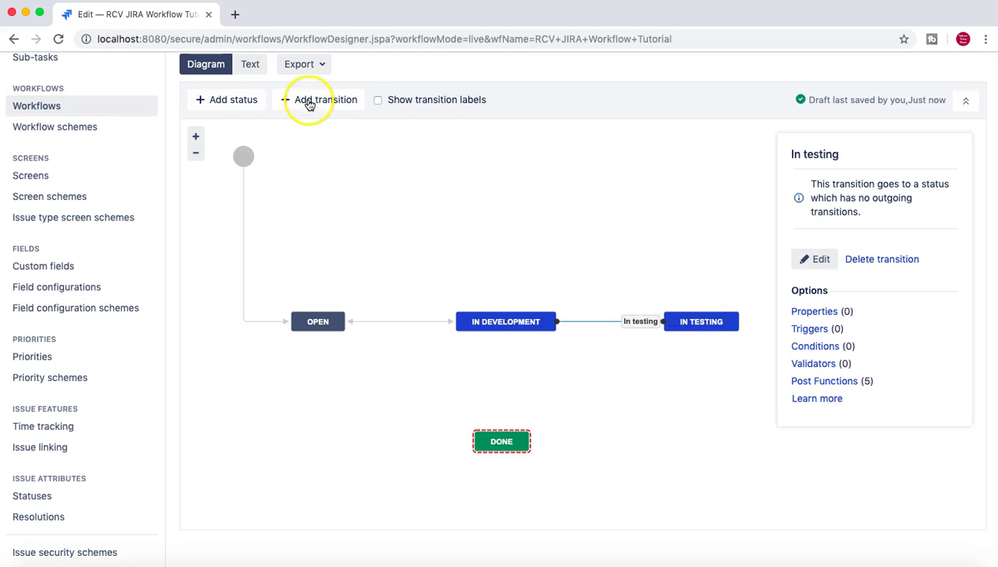
Step: Add a transition from In Testing to Done named "Complete" with no screen
click(310, 105)
text(In)
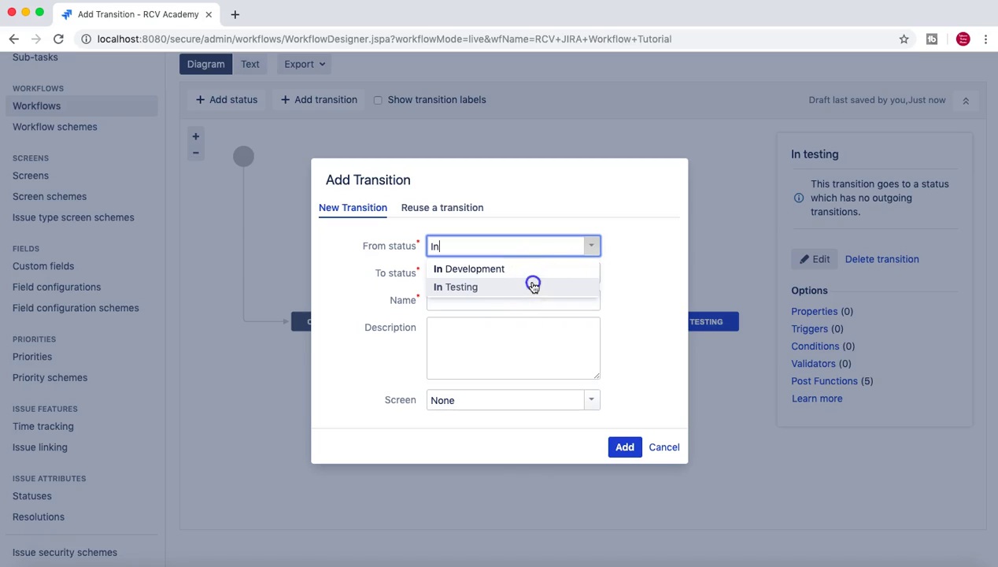
click(532, 287)
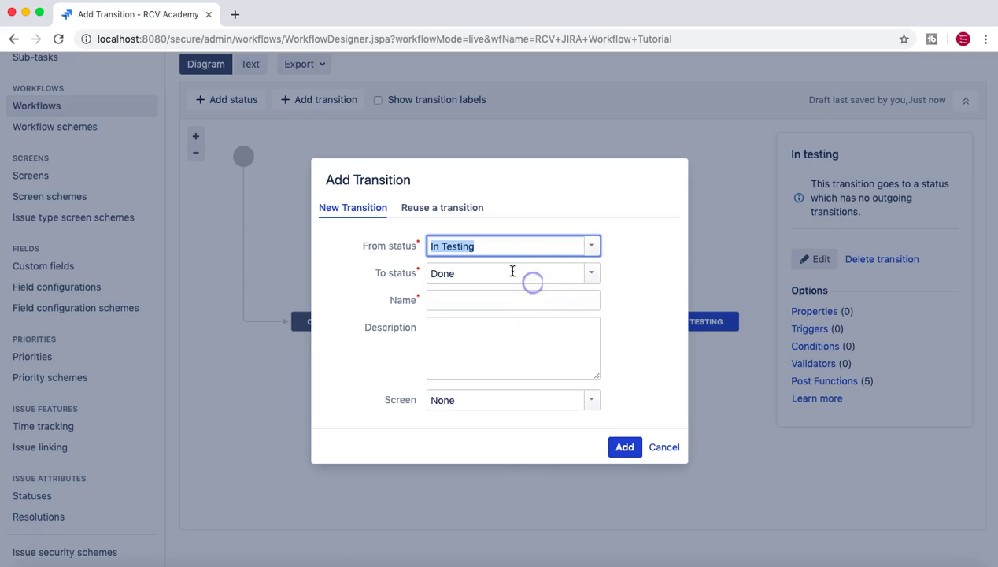
click(541, 306)
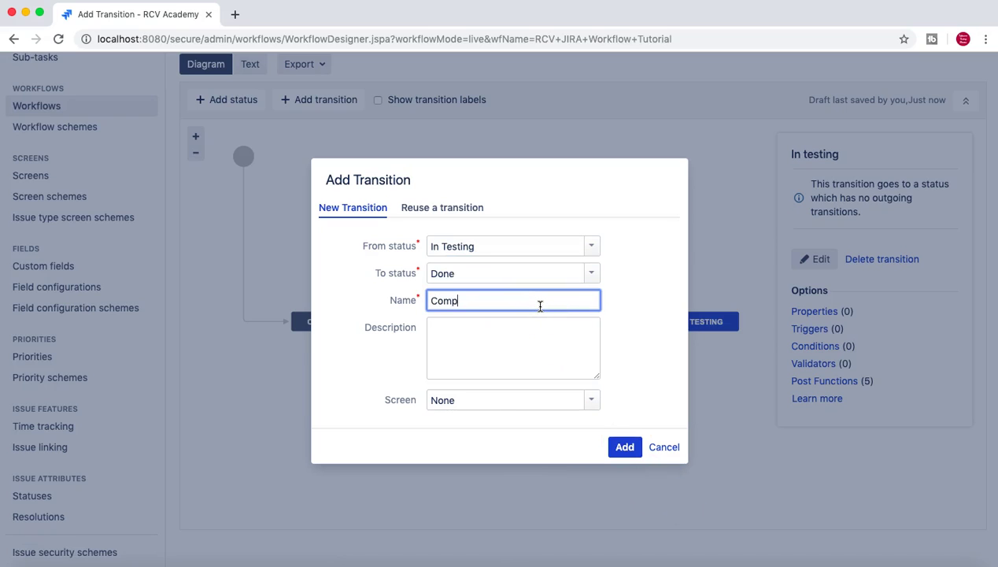
click(622, 448)
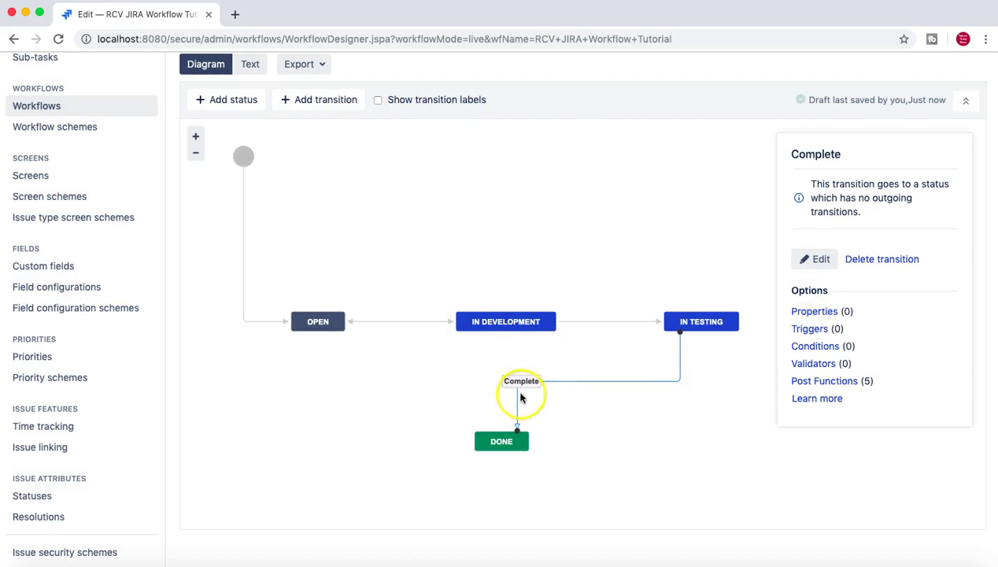
click(416, 400)
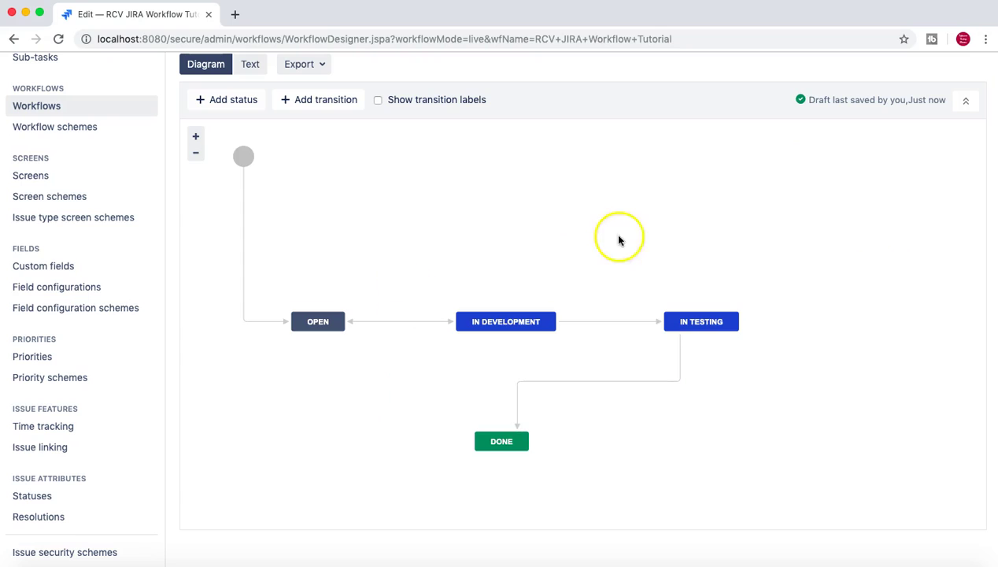
Step: Examine the transitions linking Open, In Development, In Testing and Done in the workflow diagram
click(300, 323)
click(311, 418)
click(318, 322)
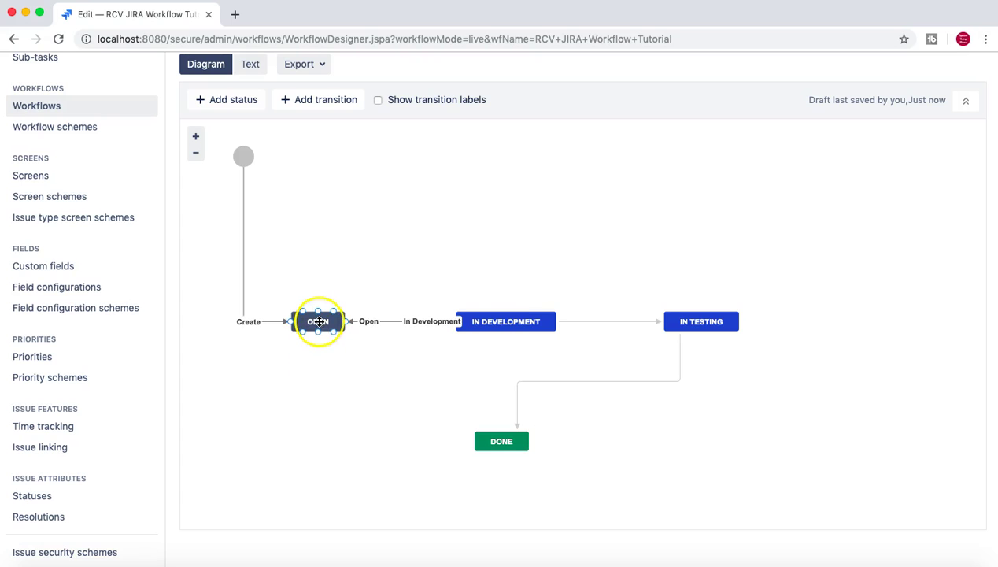
click(497, 329)
click(325, 330)
click(465, 323)
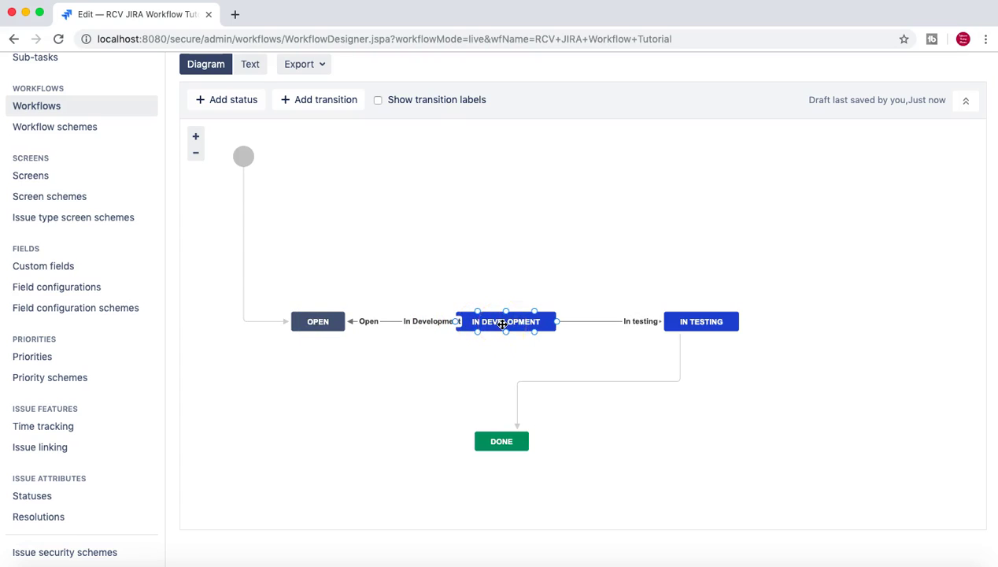
click(674, 318)
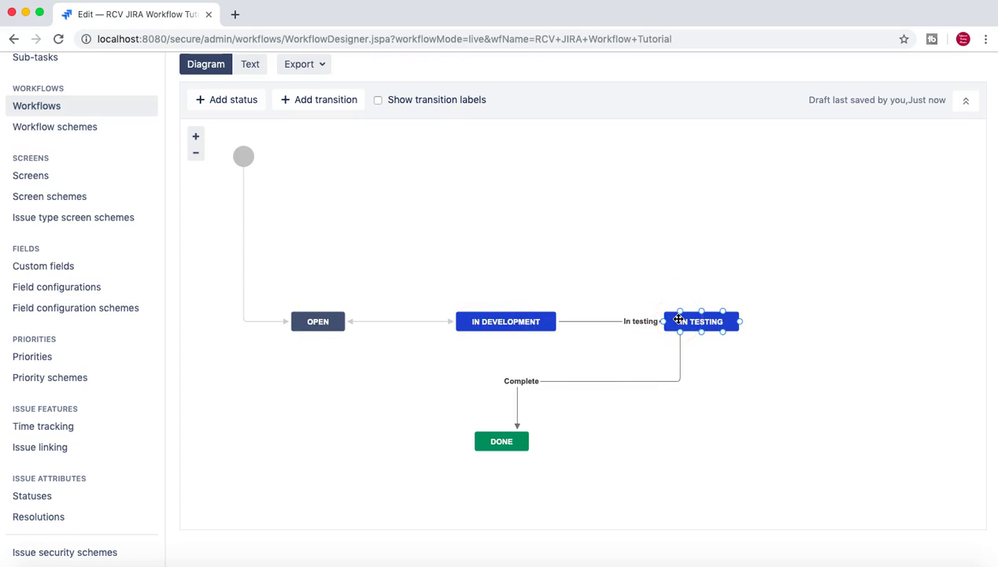
click(526, 313)
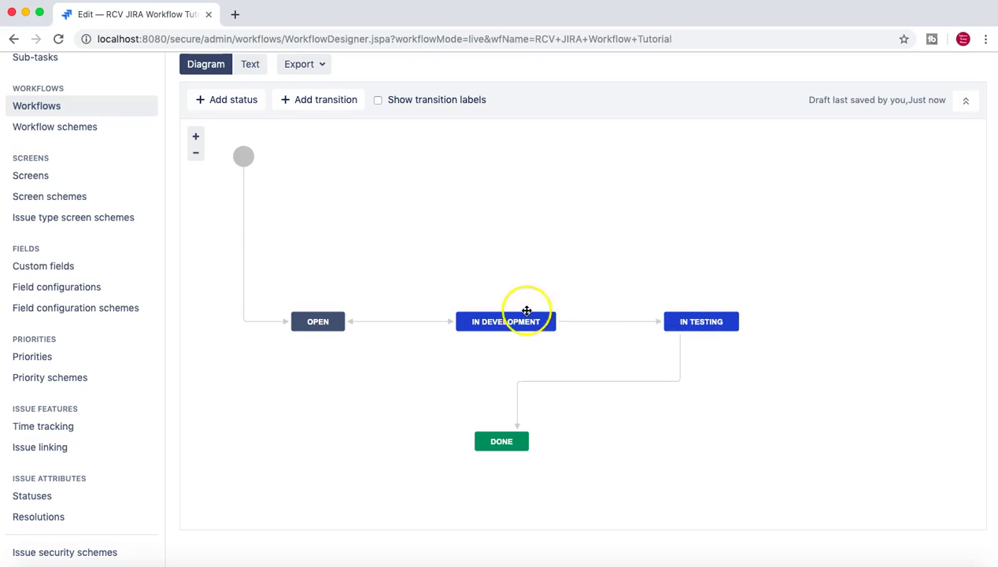
click(692, 320)
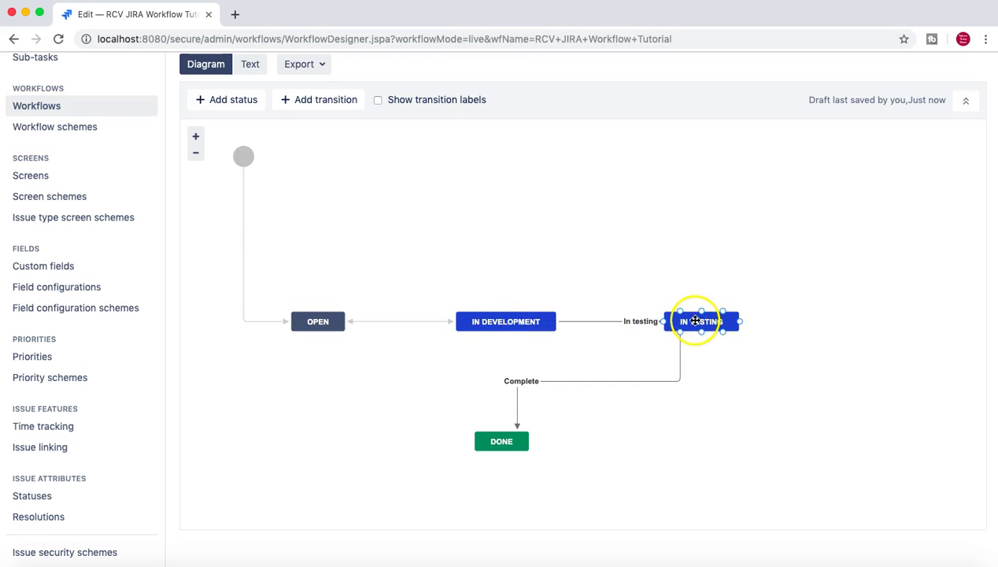
click(495, 443)
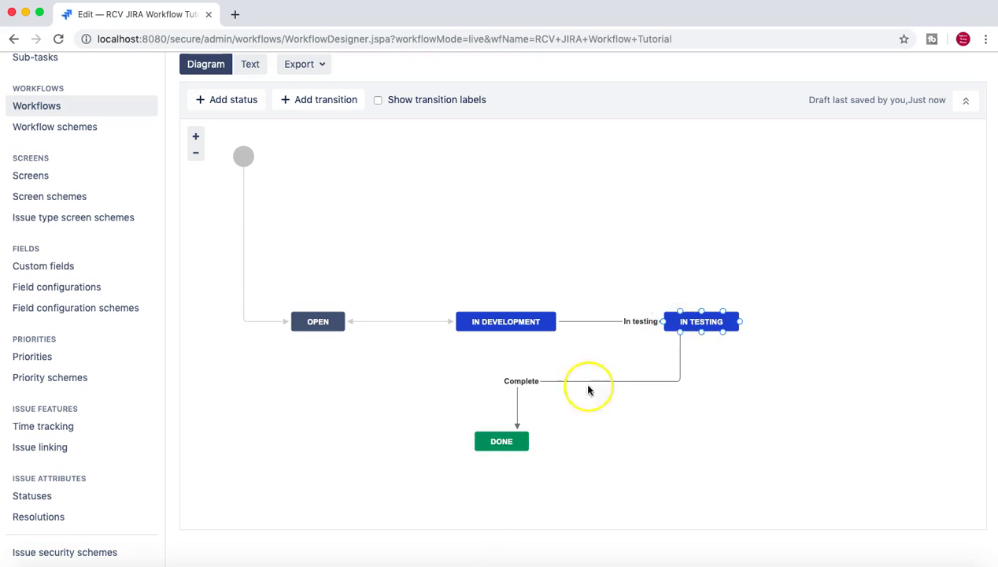
Step: Move the Done status right so it sits below In Testing in the diagram
click(514, 443)
drag(514, 442, 671, 445)
click(691, 319)
click(695, 250)
click(691, 321)
click(499, 321)
click(675, 448)
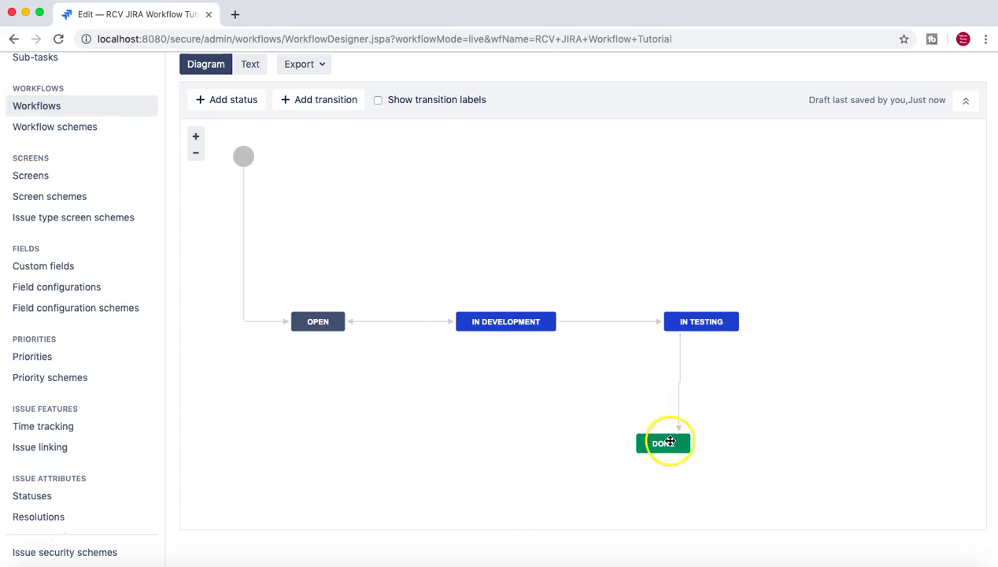
click(570, 454)
click(673, 453)
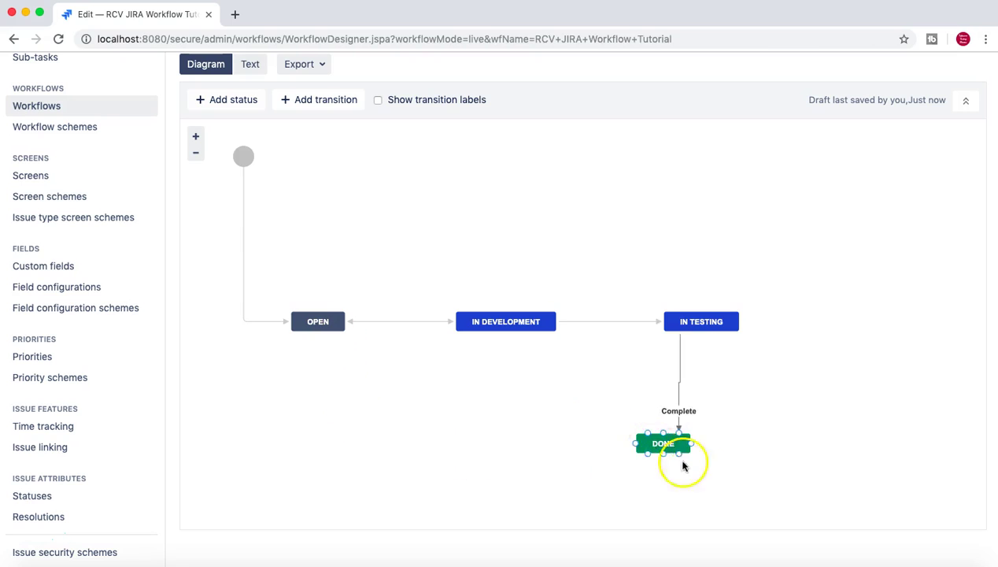
Step: Add the existing Reopened status to the workflow and place it below In Development, level with Done
click(602, 465)
click(325, 335)
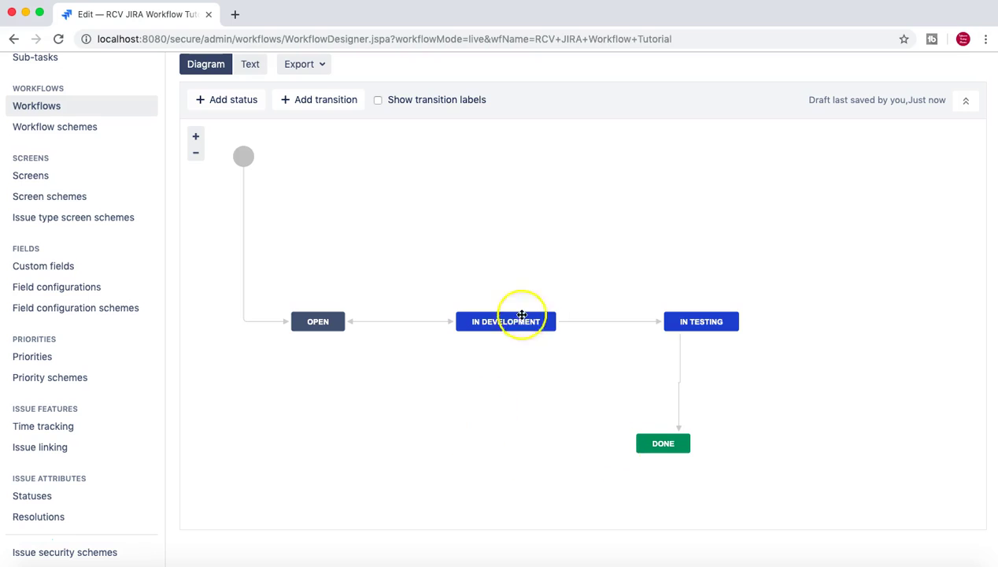
click(229, 100)
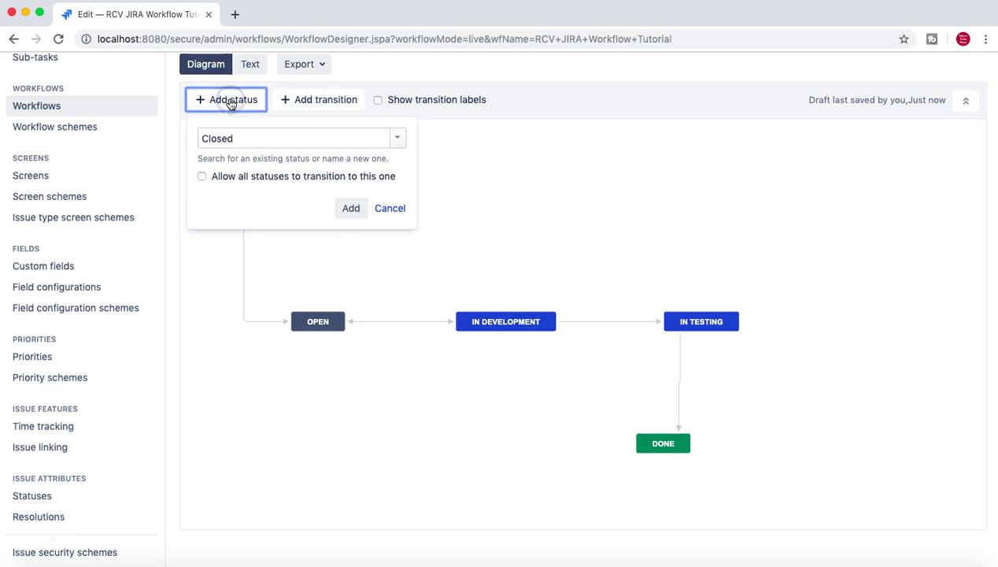
text(reop)
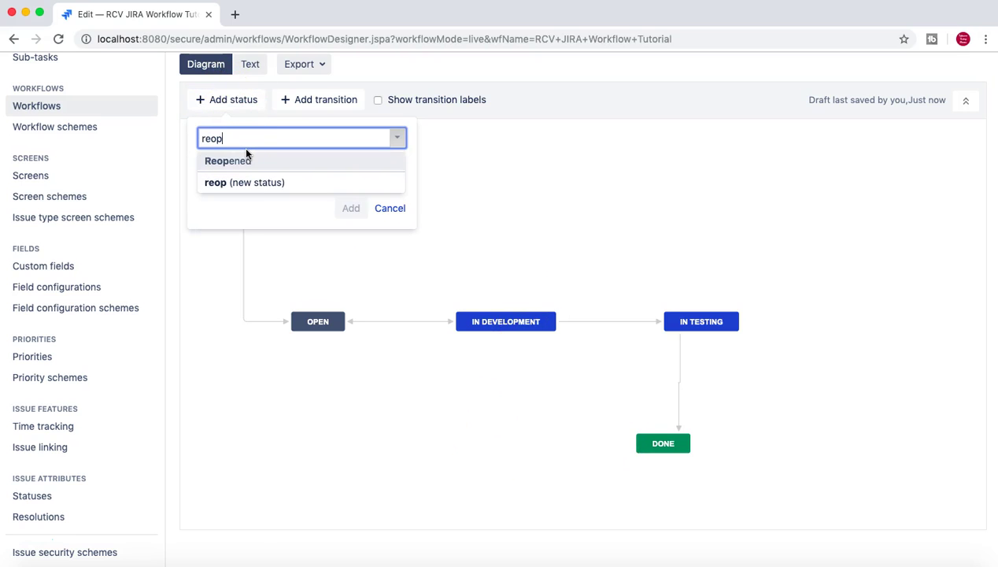
click(236, 160)
click(350, 208)
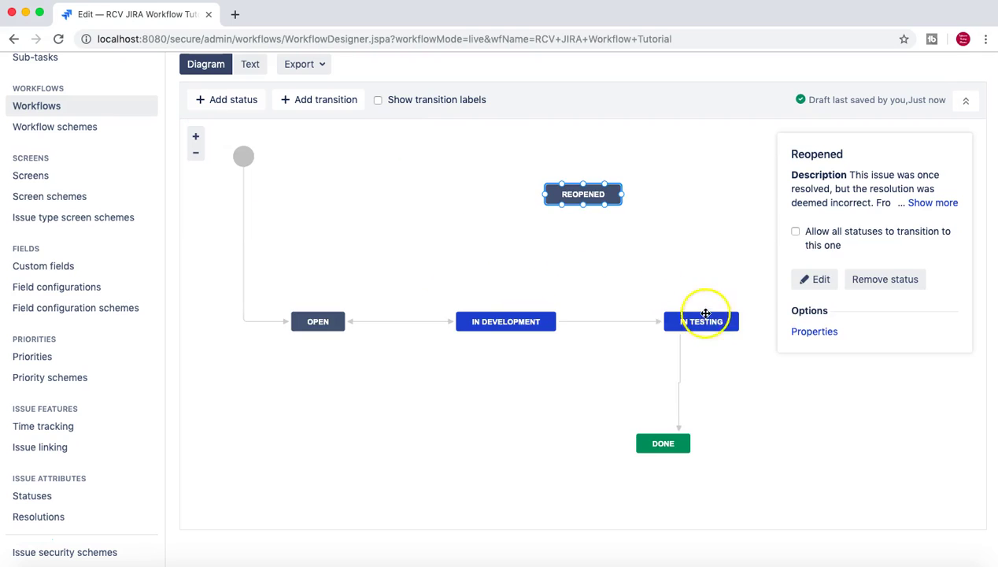
drag(606, 194, 502, 443)
click(668, 441)
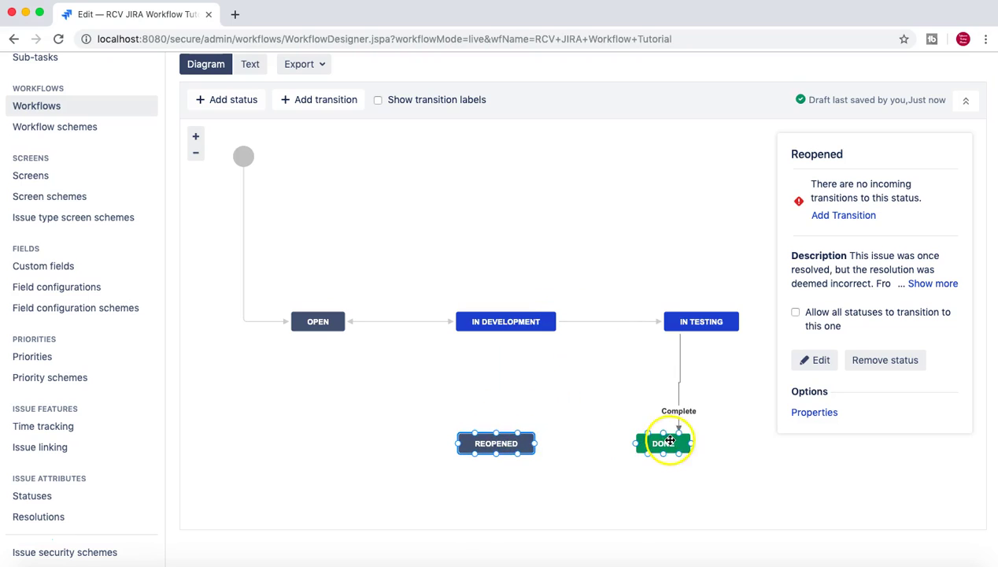
drag(673, 441, 674, 441)
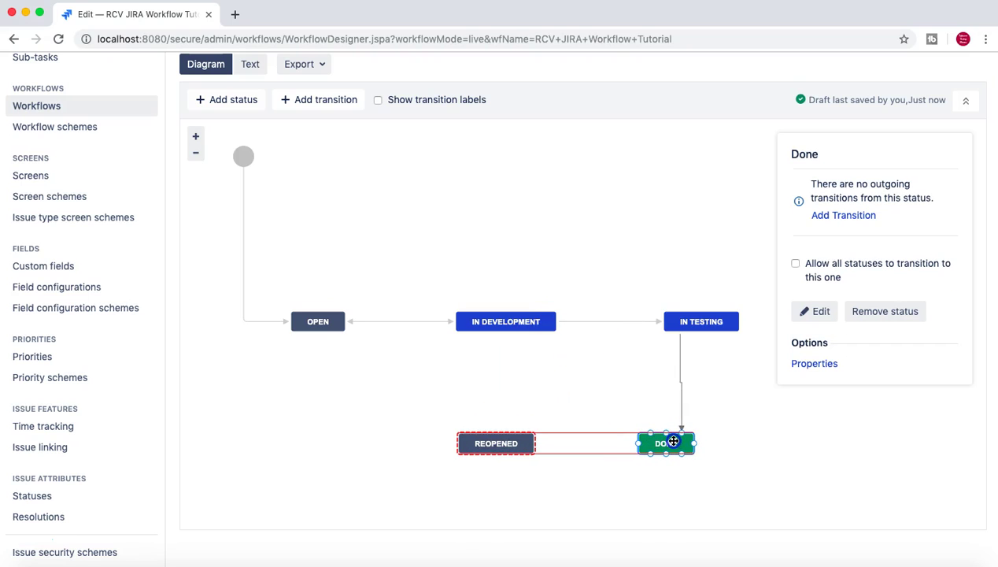
click(677, 323)
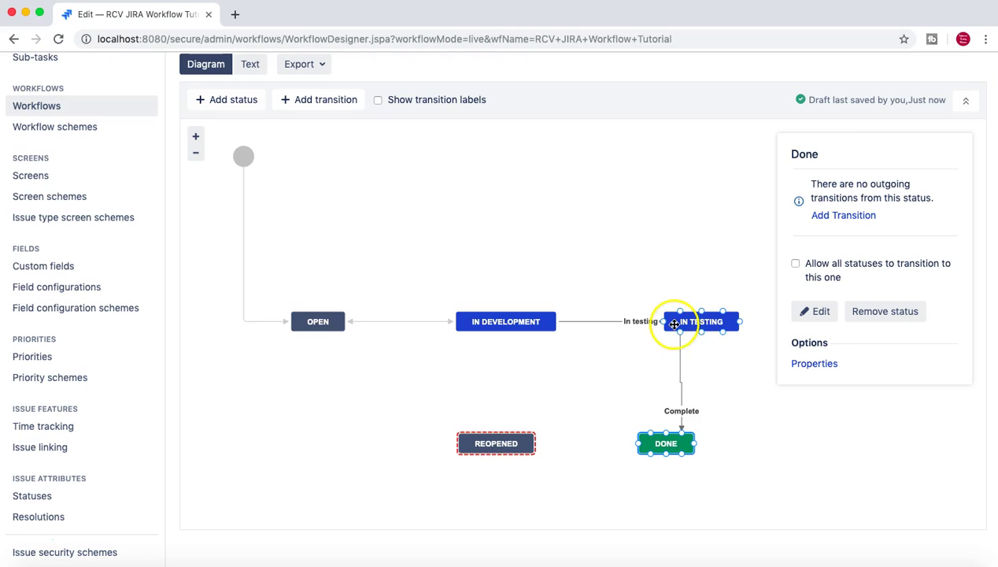
drag(662, 321, 658, 328)
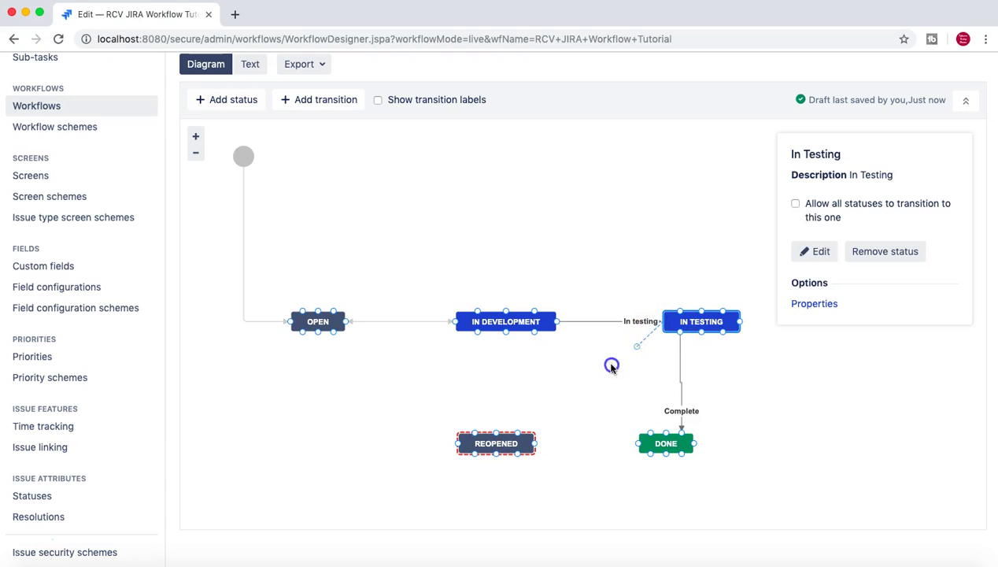
drag(603, 371, 496, 436)
click(664, 446)
Step: Add a transition from In Testing to Reopened named "Testing Failed" with no screen
mouse_move(661, 321)
mouse_down()
mouse_move(670, 324)
mouse_move(659, 321)
mouse_up()
drag(523, 419, 495, 431)
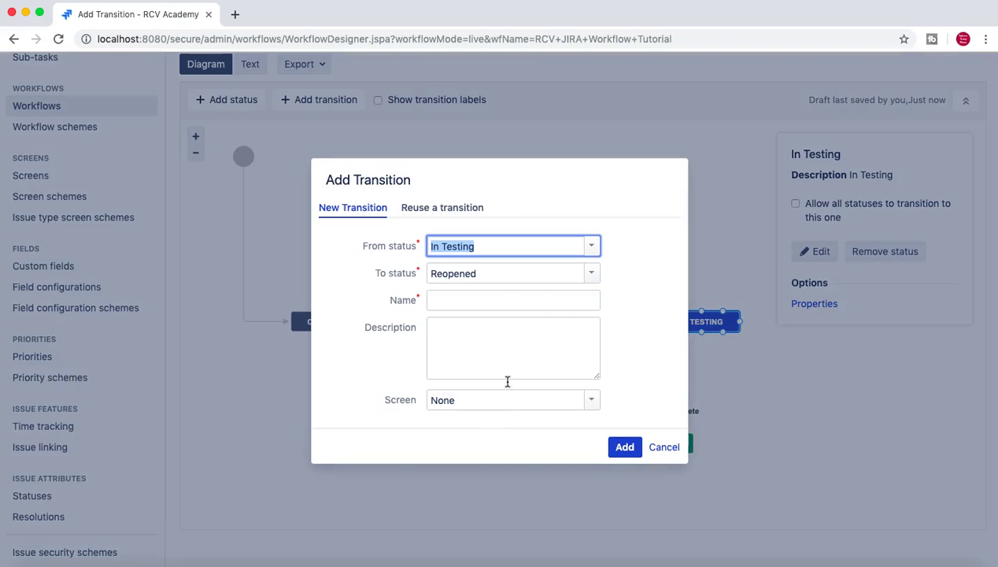
click(453, 300)
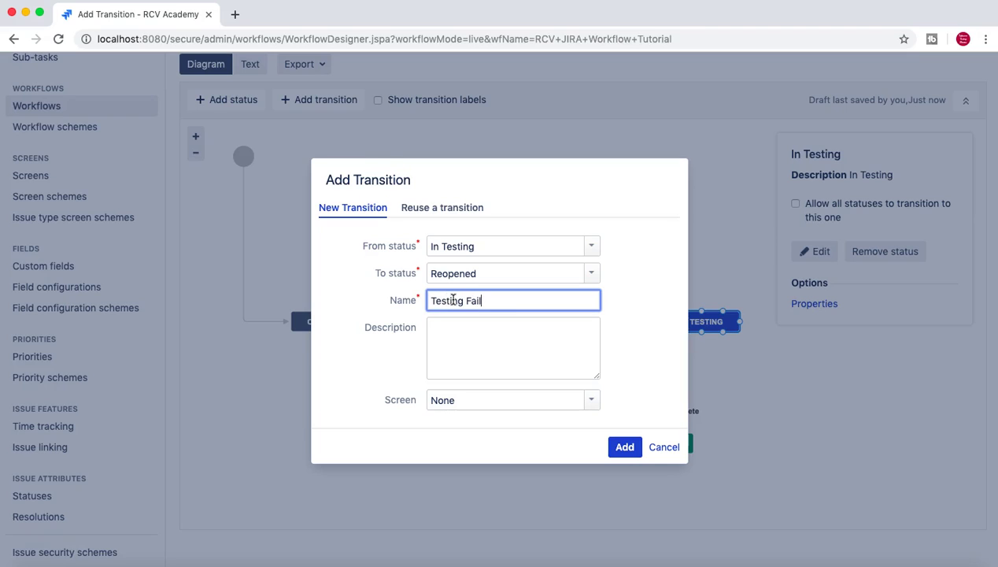
click(624, 446)
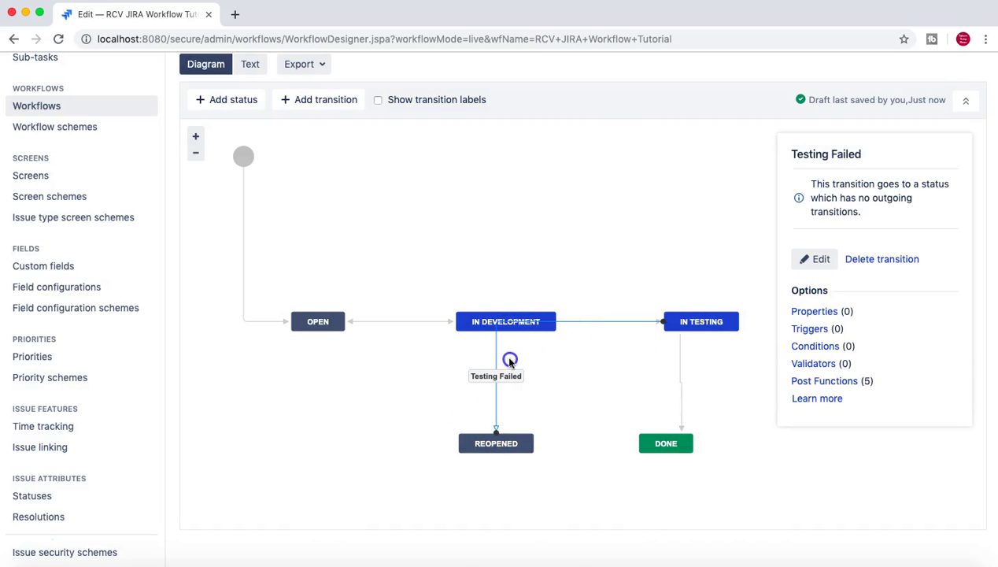
click(669, 441)
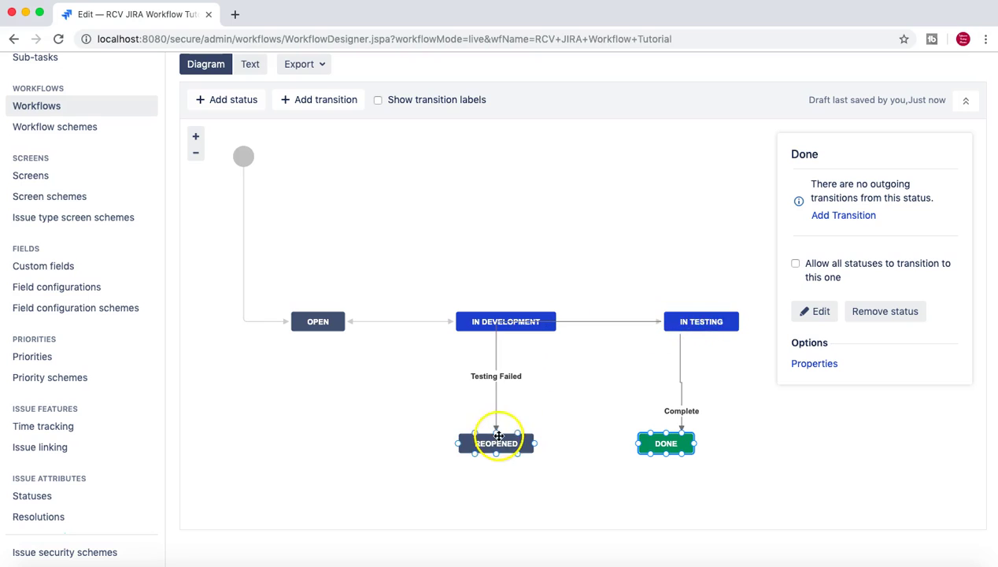
drag(454, 439, 364, 409)
drag(466, 441, 469, 433)
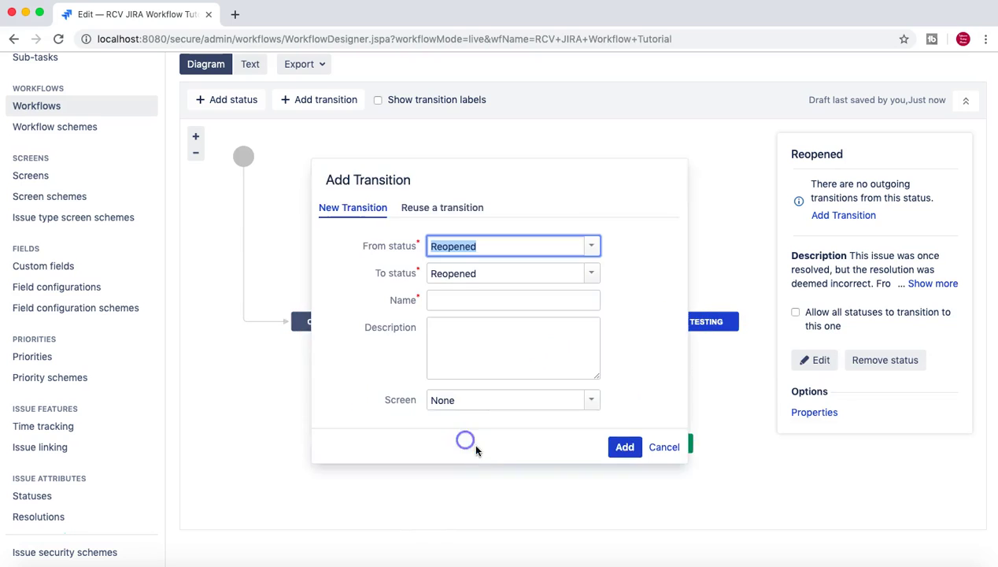
click(664, 448)
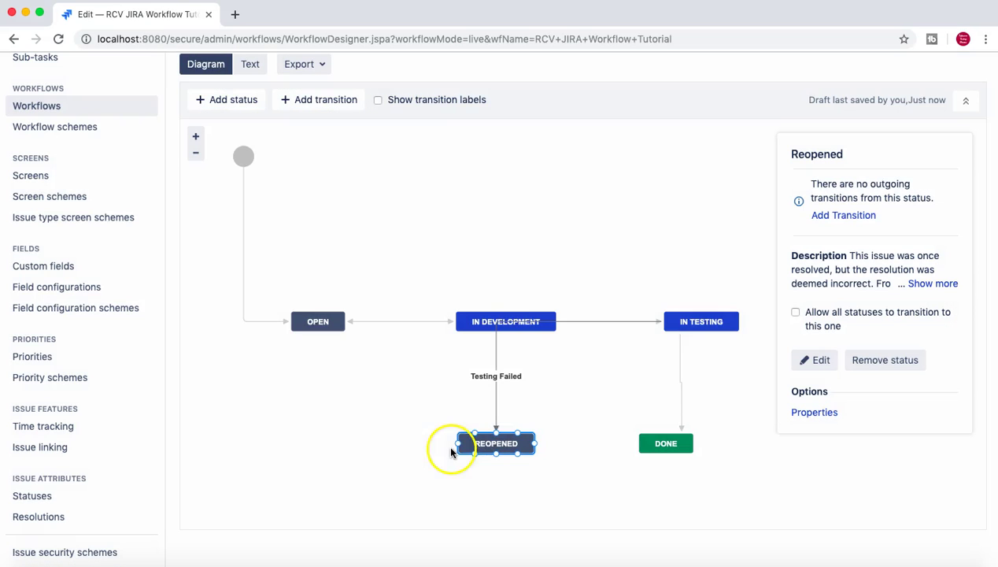
Step: Move the Reopened status in the diagram to below the gap between Open and In Development
drag(493, 440, 397, 452)
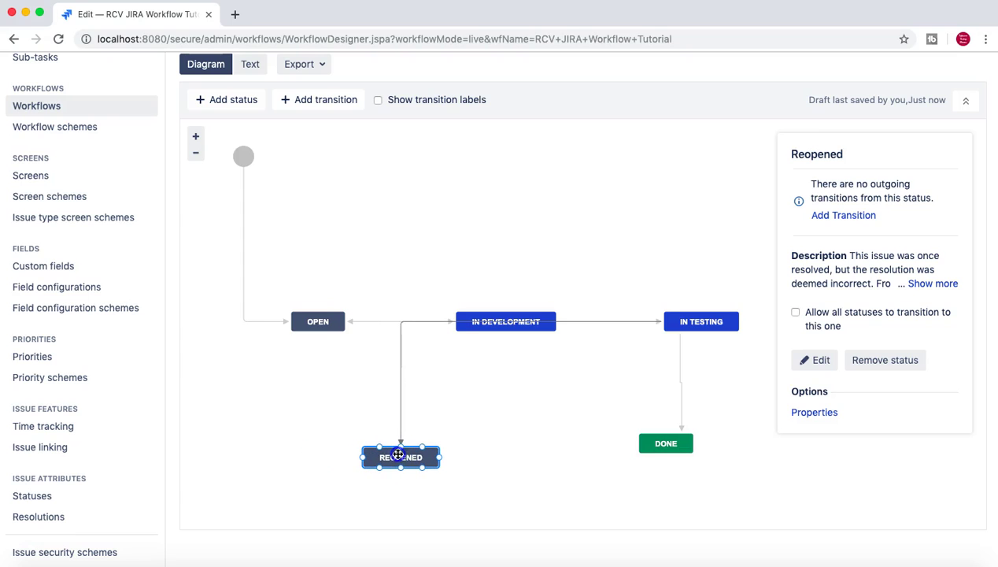
click(401, 347)
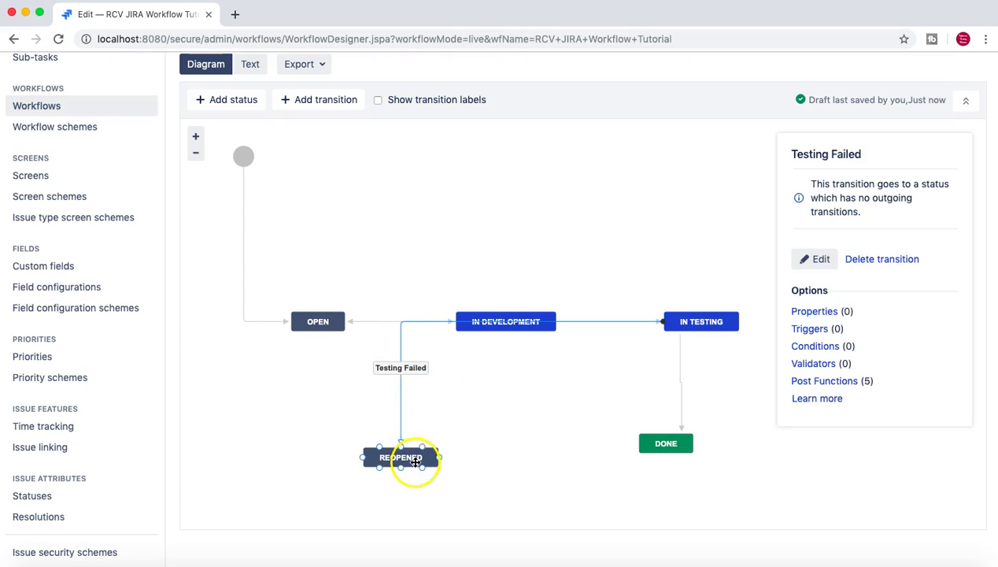
click(693, 245)
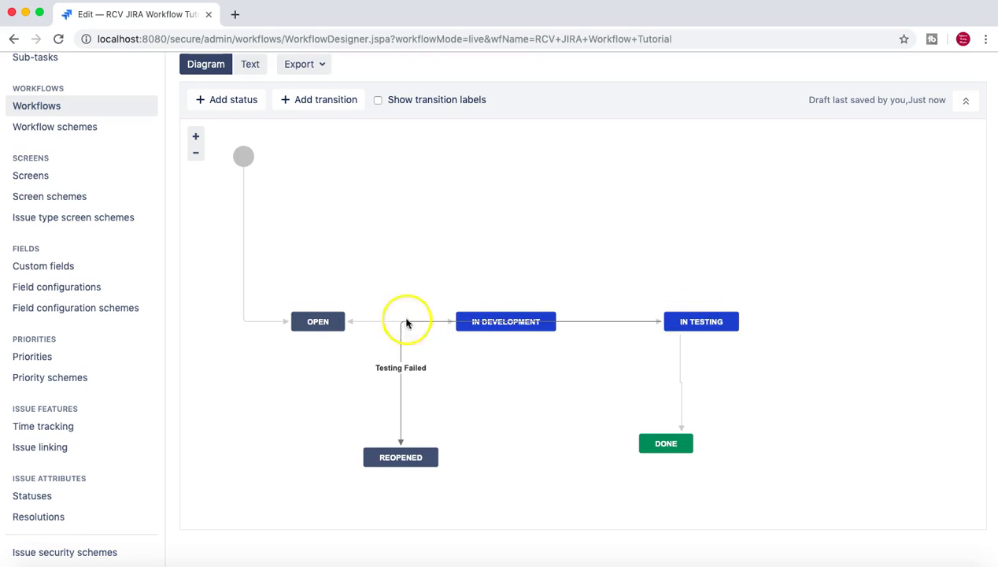
Step: Move the Open and In Development statuses up into one level row above In Testing
drag(336, 321, 341, 231)
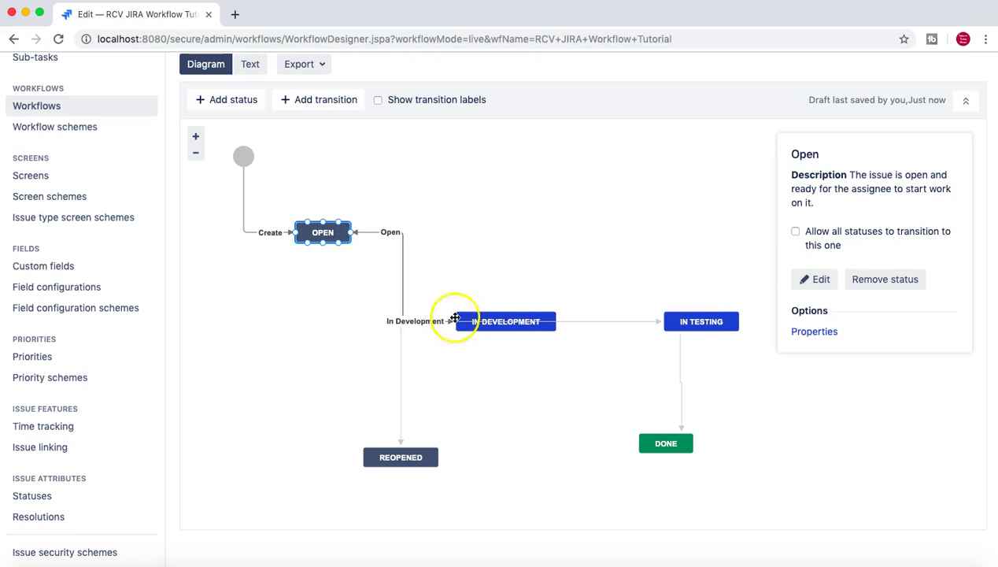
click(472, 320)
drag(479, 315, 481, 231)
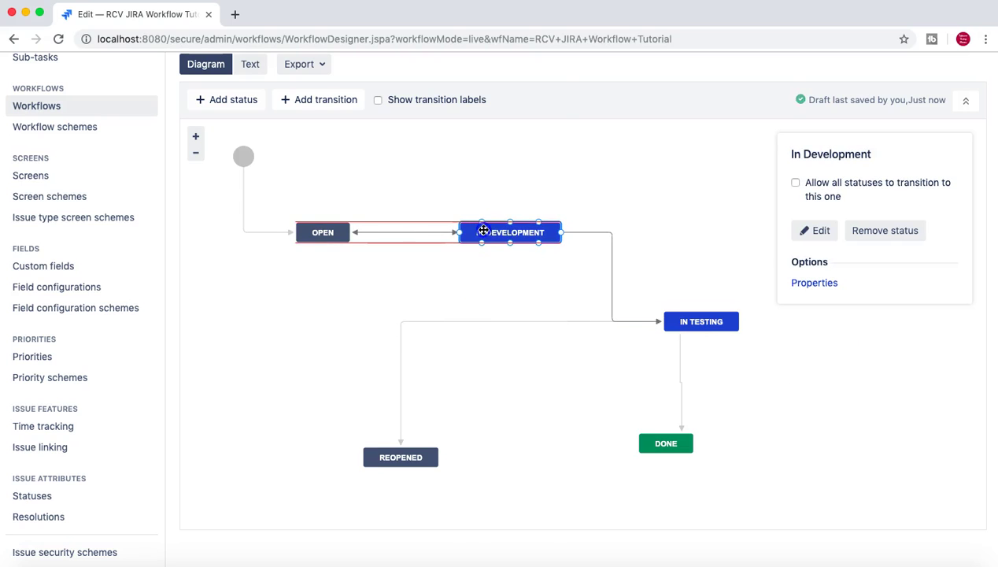
Step: Shift the In Testing status slightly up and left, and check the layout of the whole workflow diagram
mouse_move(699, 325)
mouse_down()
mouse_move(675, 294)
mouse_move(693, 263)
mouse_move(684, 249)
mouse_move(617, 321)
mouse_move(579, 314)
mouse_move(618, 298)
mouse_move(628, 314)
mouse_move(700, 312)
mouse_move(680, 322)
mouse_move(695, 319)
mouse_up()
click(576, 312)
click(664, 446)
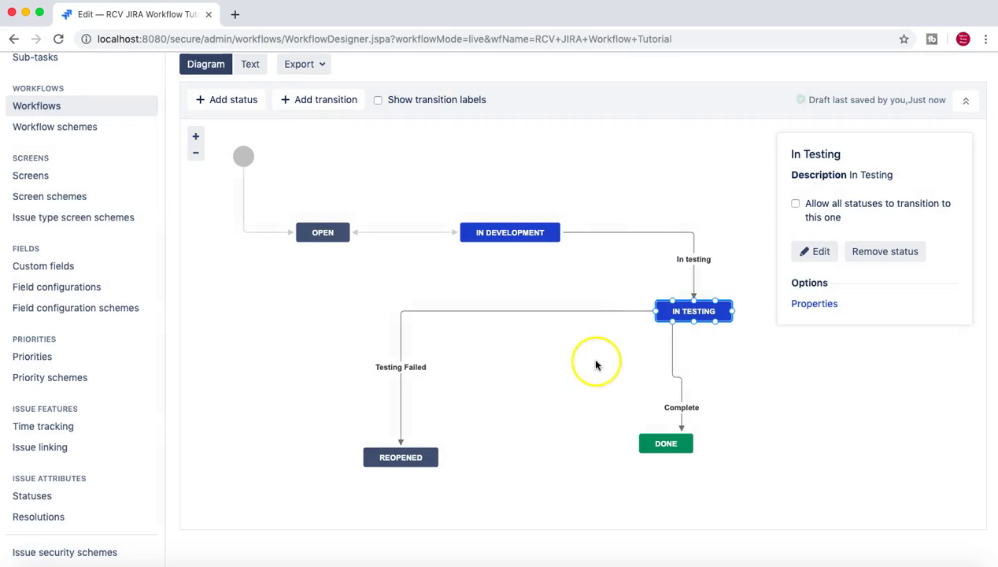
click(601, 152)
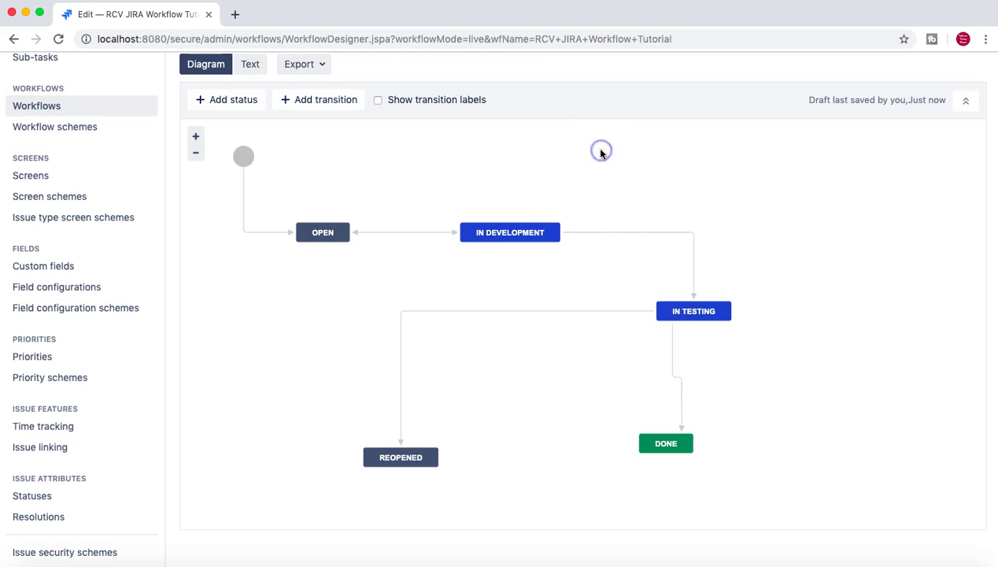
scroll(601, 373, down, 3)
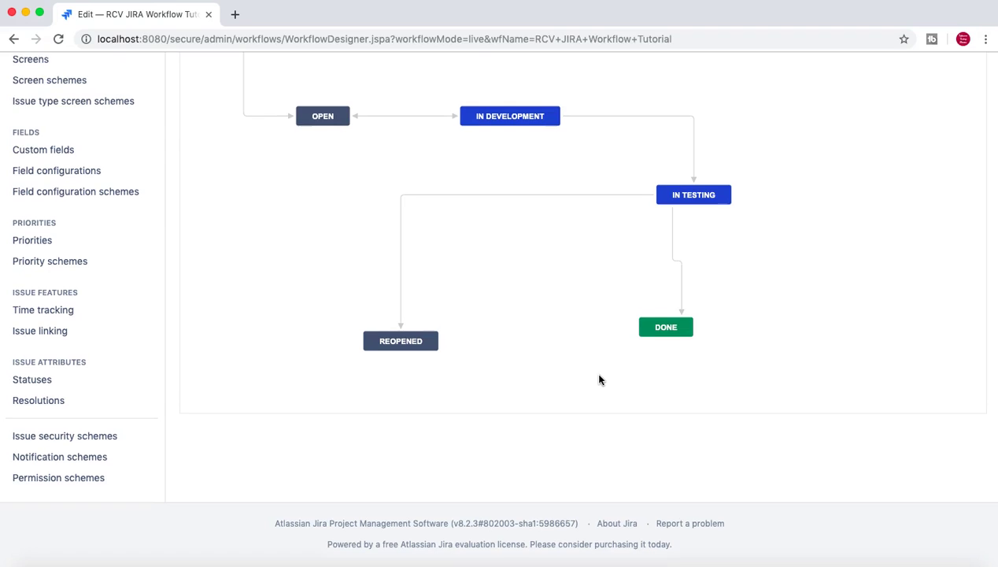
scroll(599, 380, up, 3)
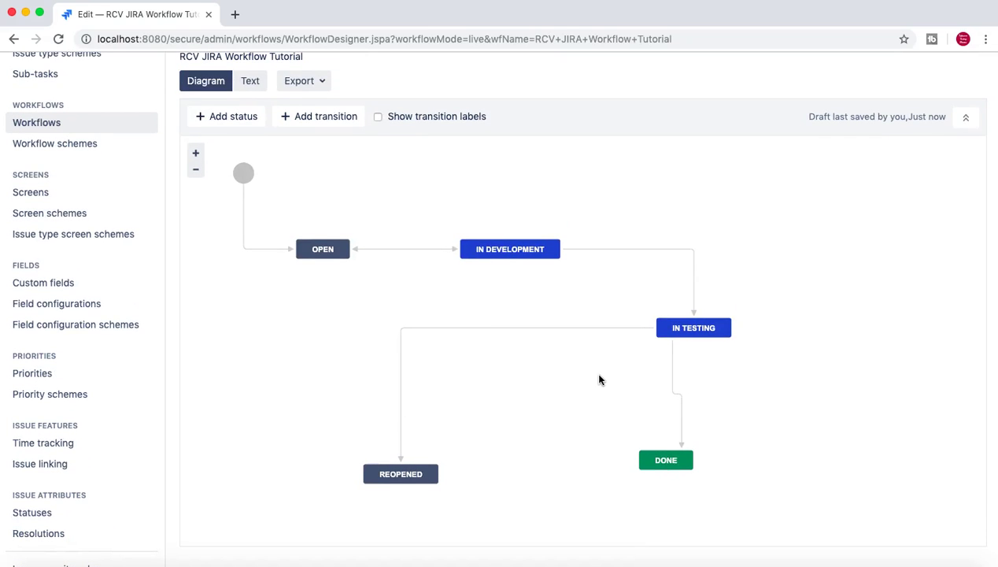